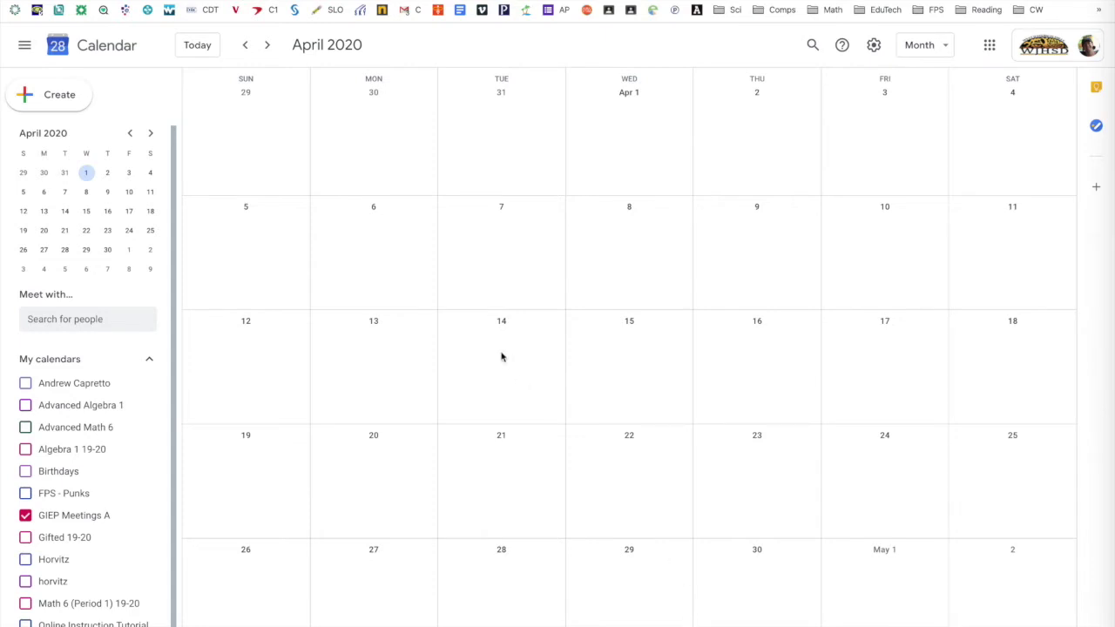
Start an appointment slots entry on April 6, 2020 in the GIEP Meetings A calendar and title it "GIEP Meeting".
left_click(379, 234)
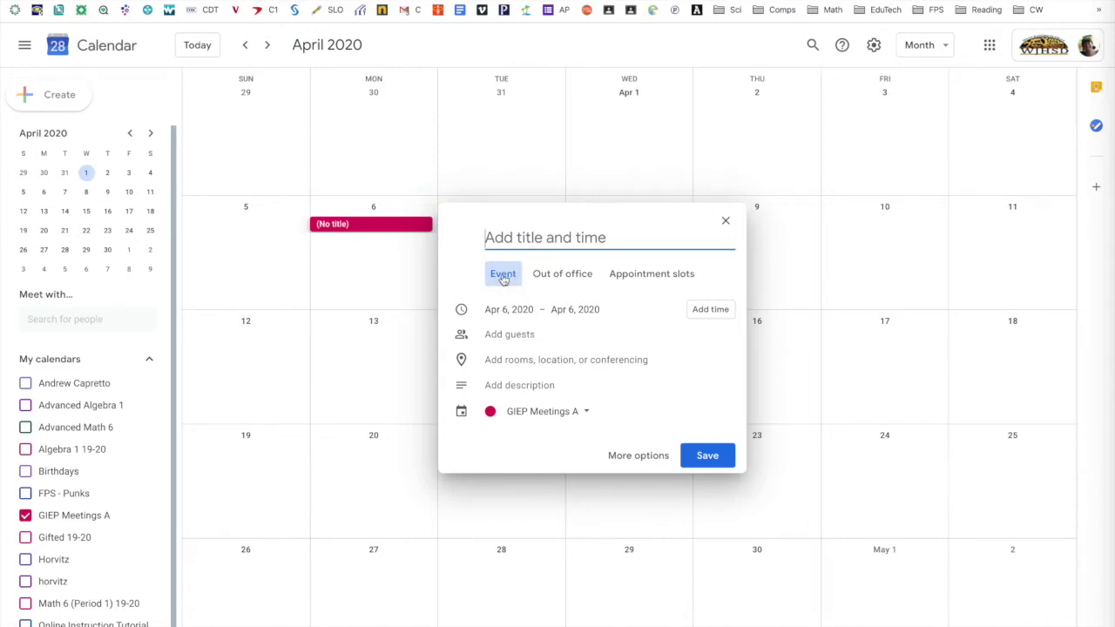
left_click(636, 277)
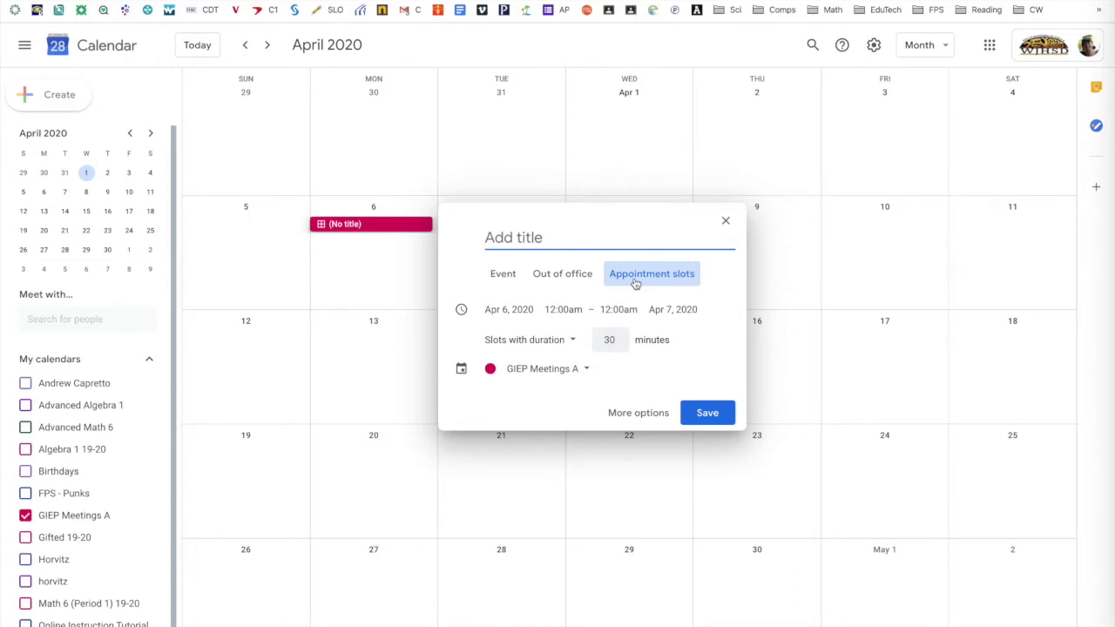
type("GIEP Meeting")
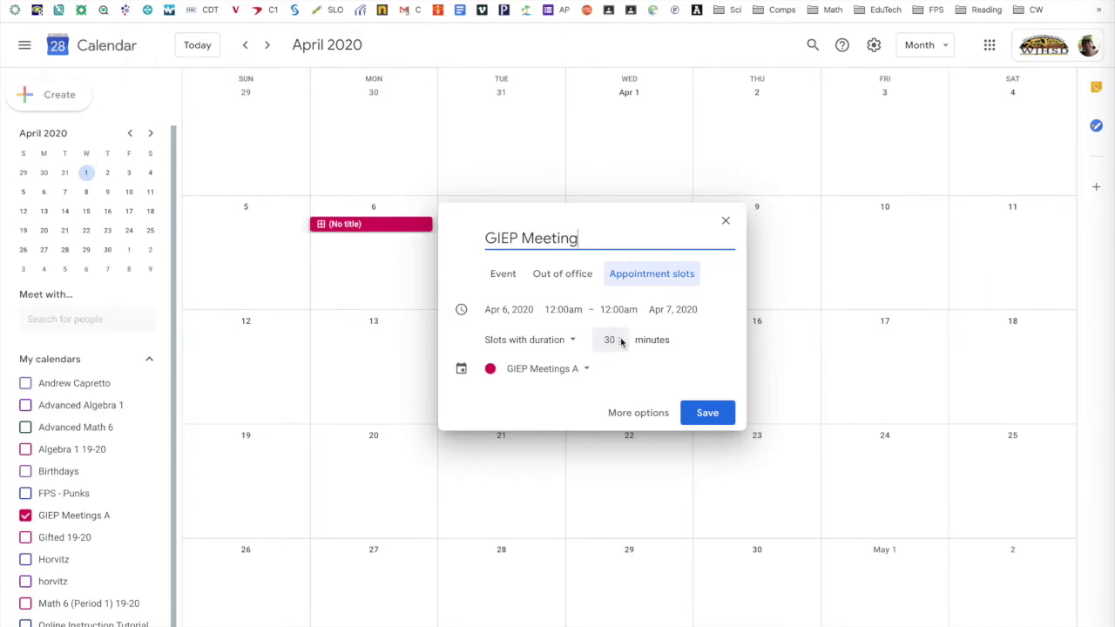
Set the April 6 GIEP Meeting appointment block to start at 8:00am and end at 11:00am.
left_click(563, 309)
scroll(598, 435, "down", 1)
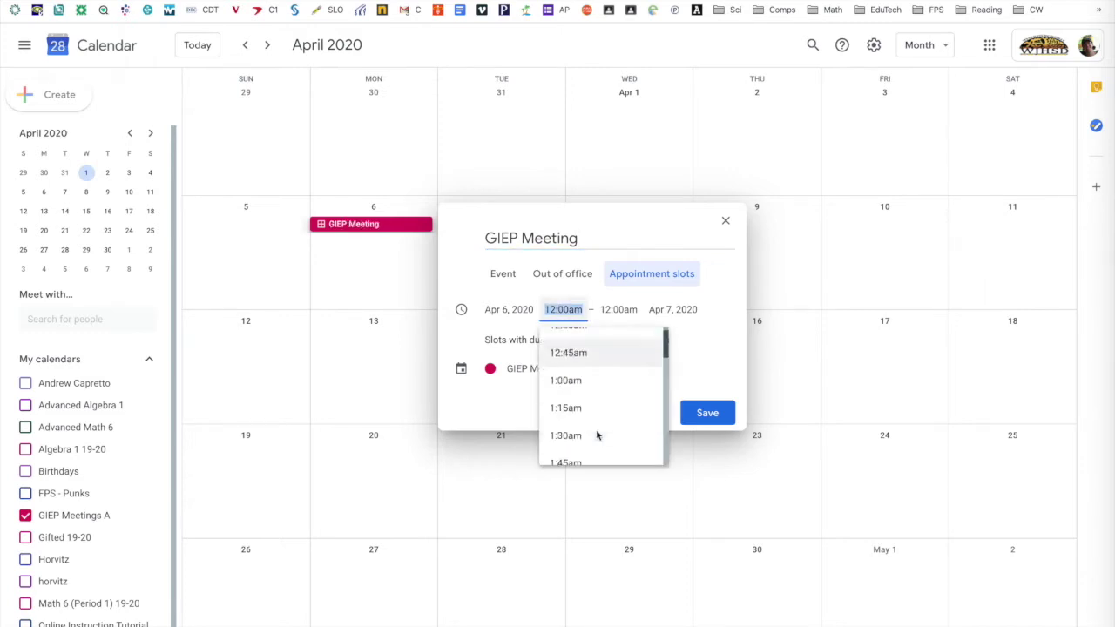
scroll(597, 436, "down", 5)
type("8am")
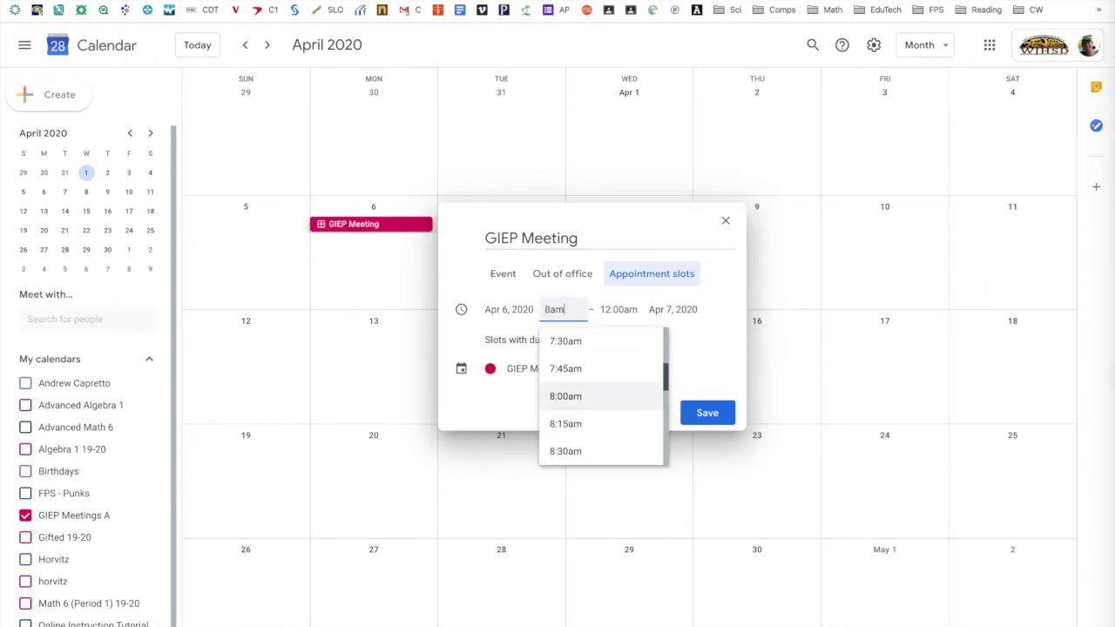
key("Tab")
type("11")
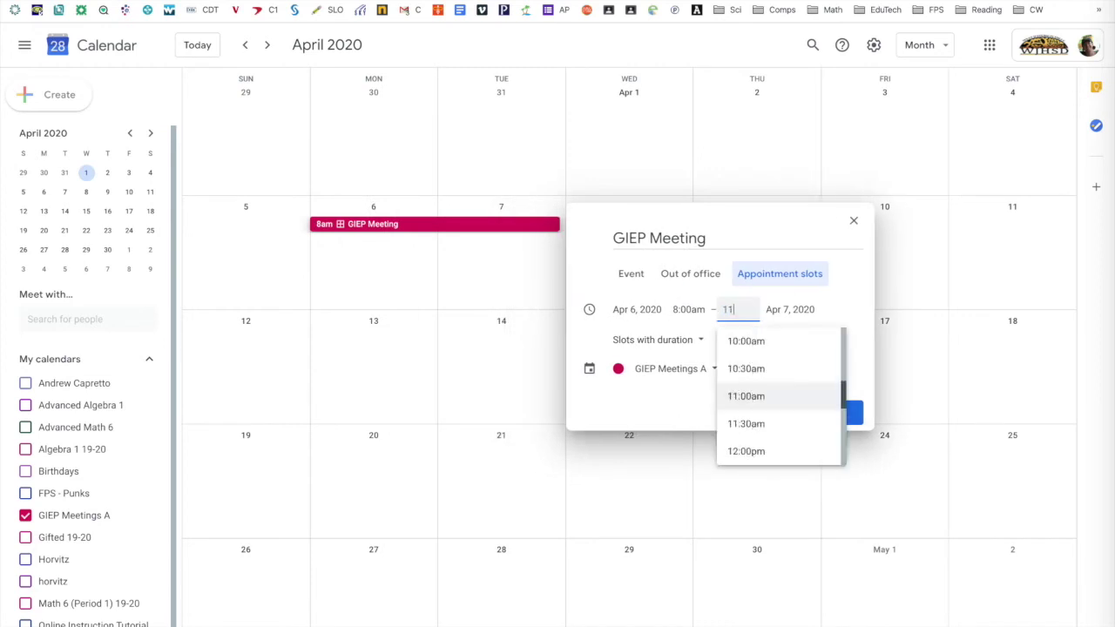
type(":00am")
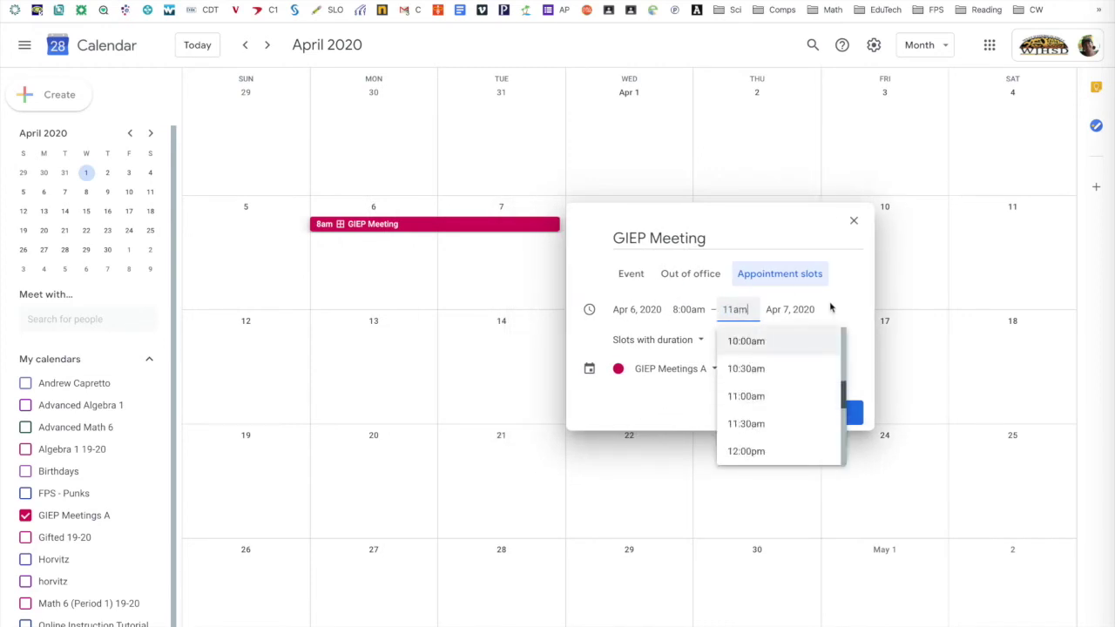
Set the block's end date to April 6, 2020 and the slot duration to 10 minutes, and save it.
left_click(838, 308)
left_click(810, 309)
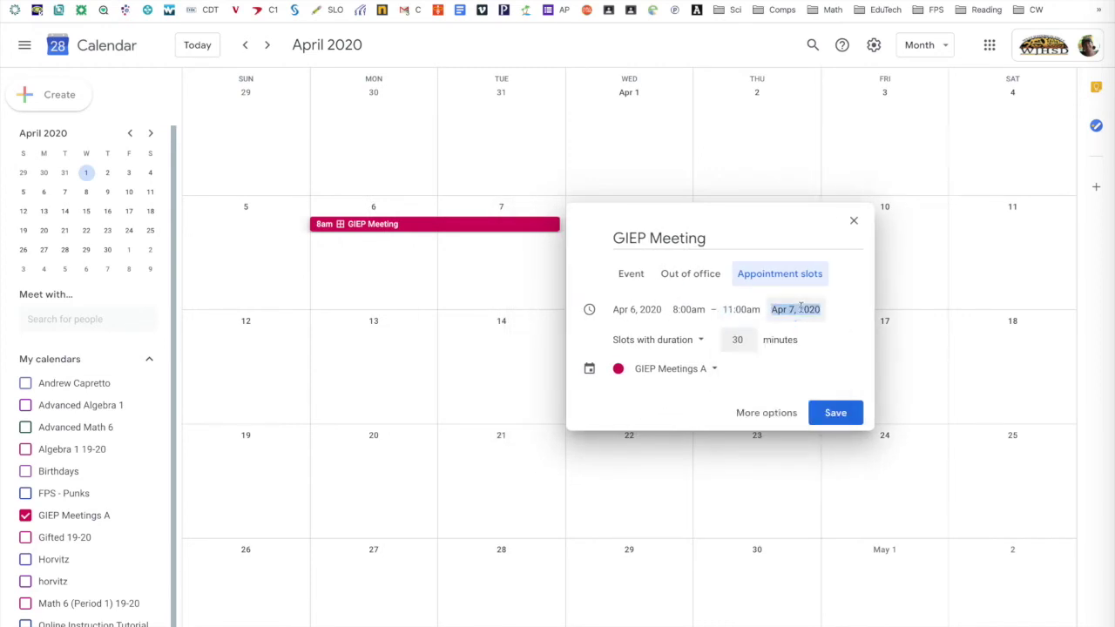
left_click(815, 397)
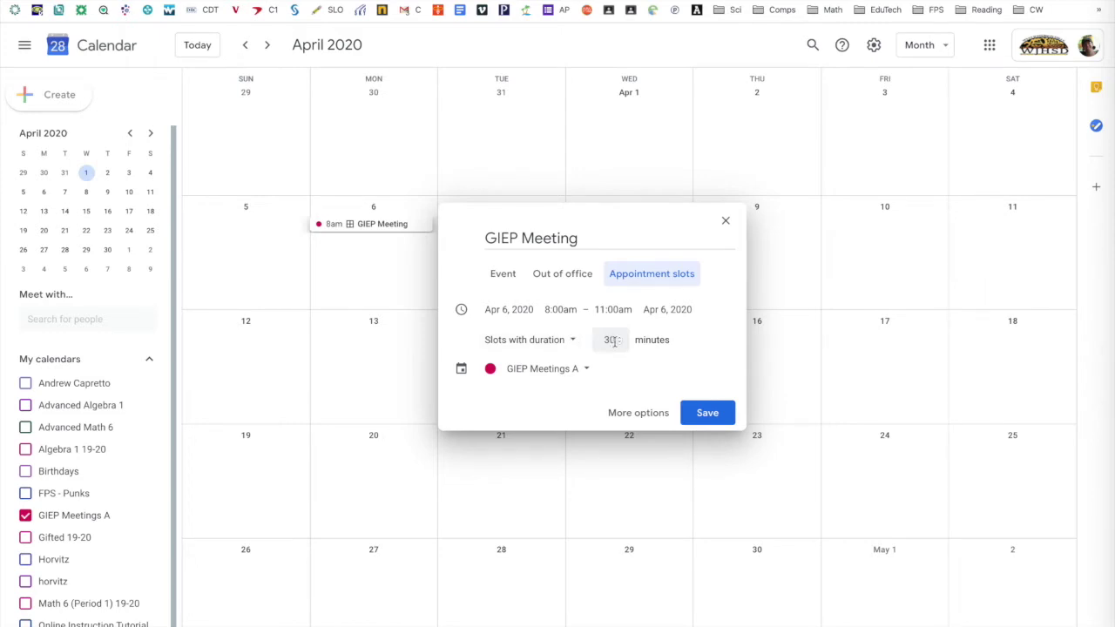
key("BackSpace")
left_click(707, 412)
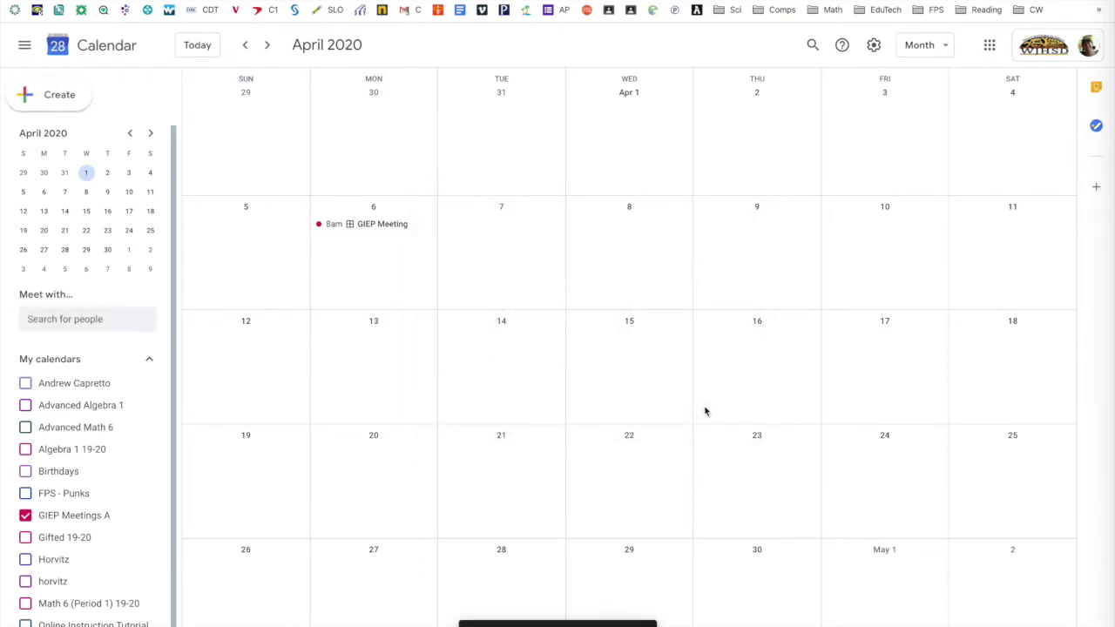
Open the calendar's appointment page from the April 6 GIEP Meeting and show the week with the next available slot.
left_click(361, 232)
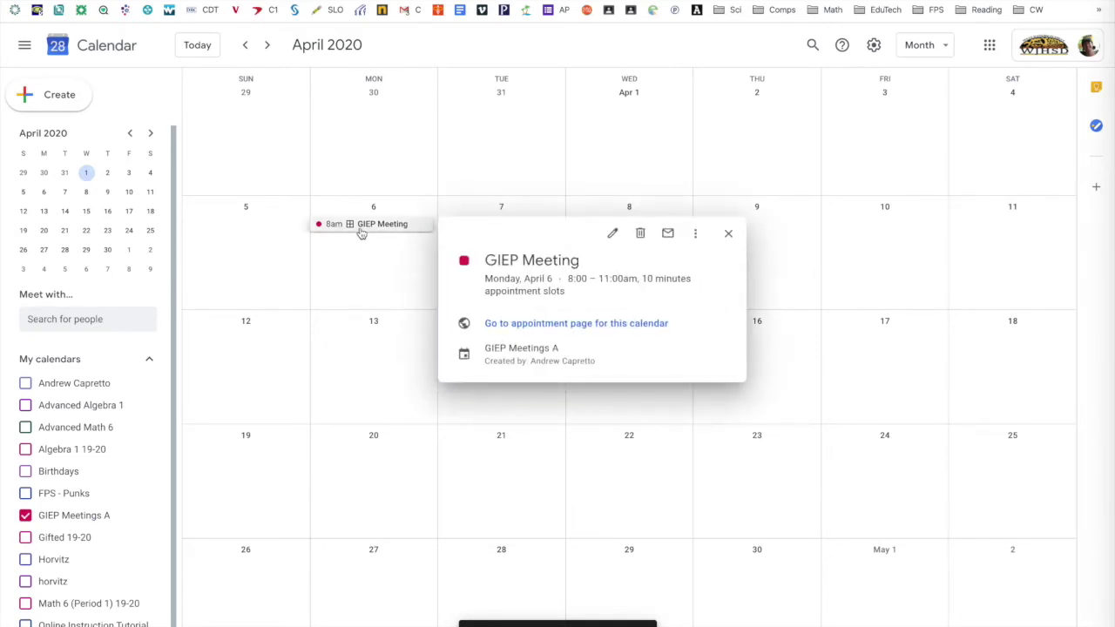
left_click(526, 329)
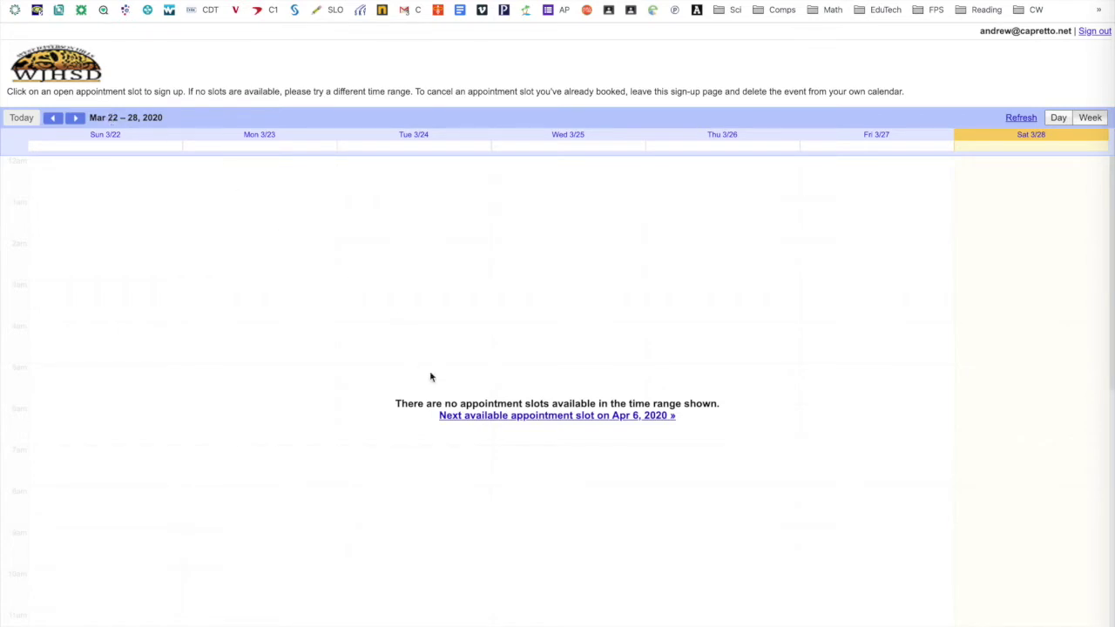
left_click(481, 422)
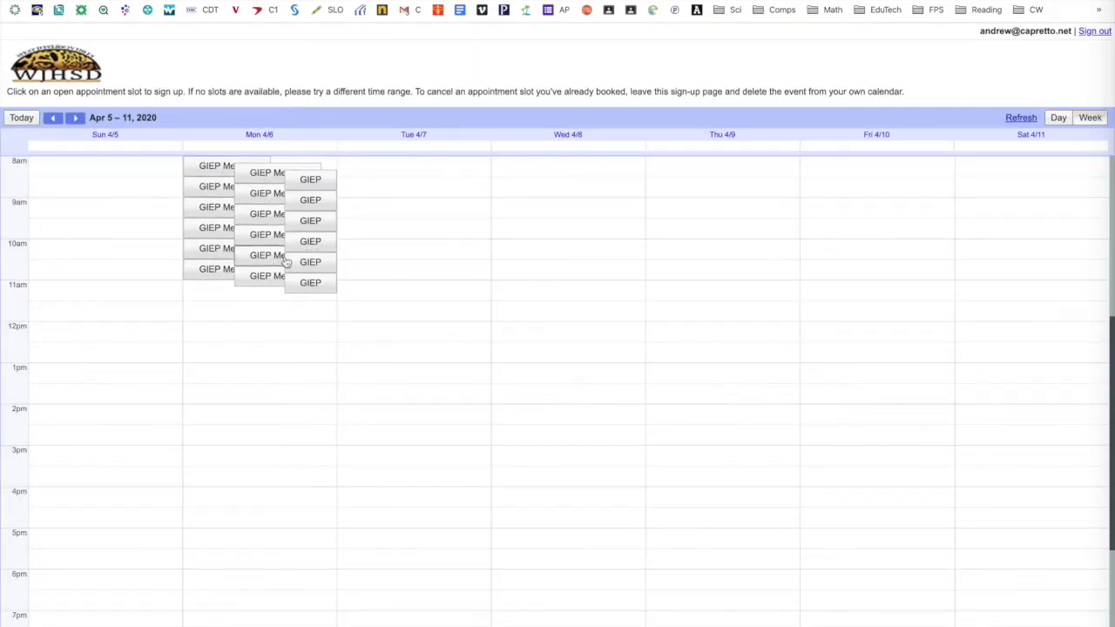
Examine the booking form for the 8:20am slot on Monday, April 6, and leave it without booking.
left_click(311, 182)
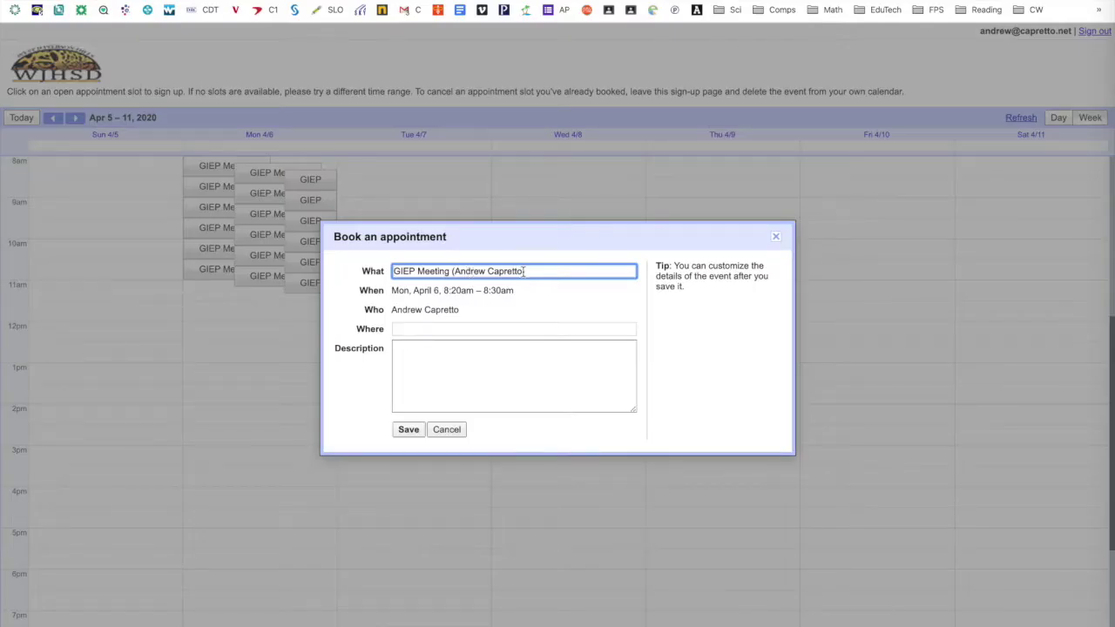
mouse_move(523, 270)
left_mouse_down()
mouse_move(453, 270)
mouse_move(522, 271)
left_mouse_up()
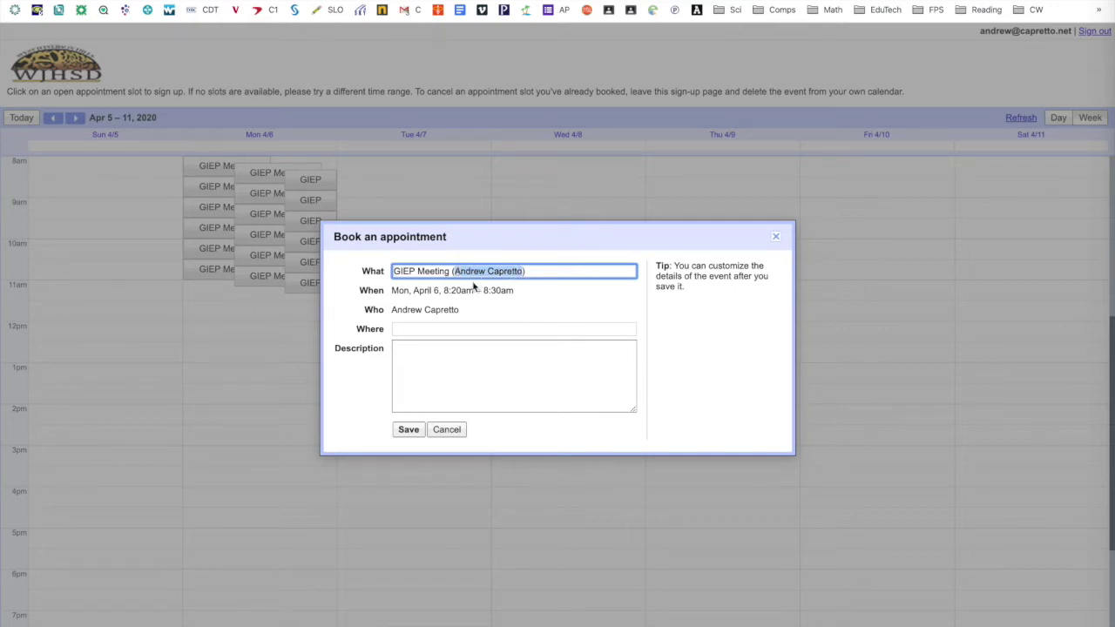
left_click(510, 318)
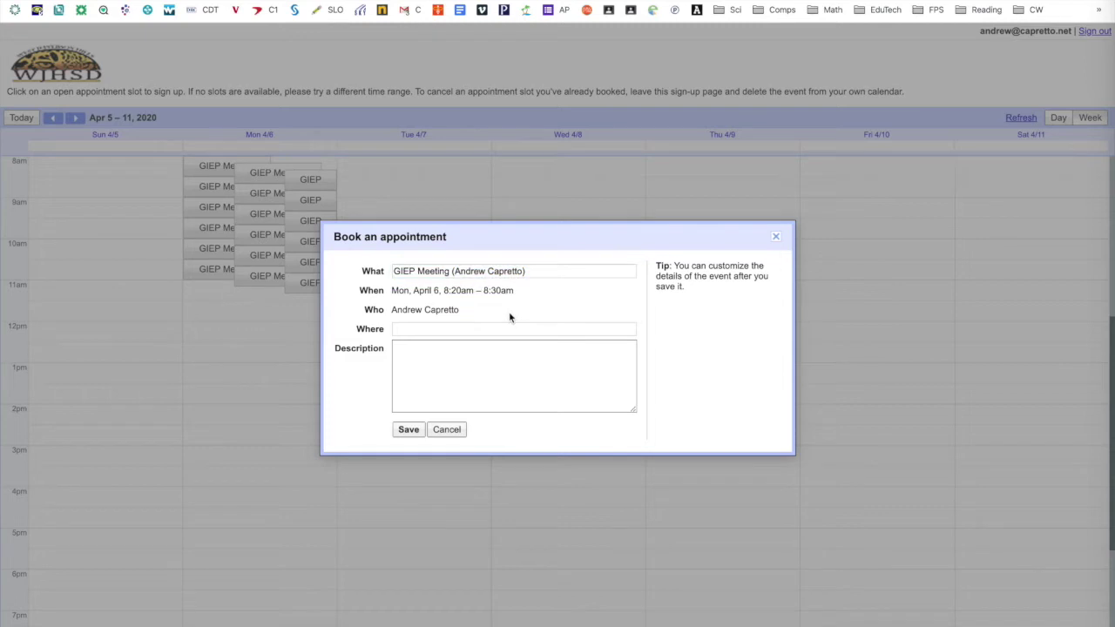
left_click(446, 430)
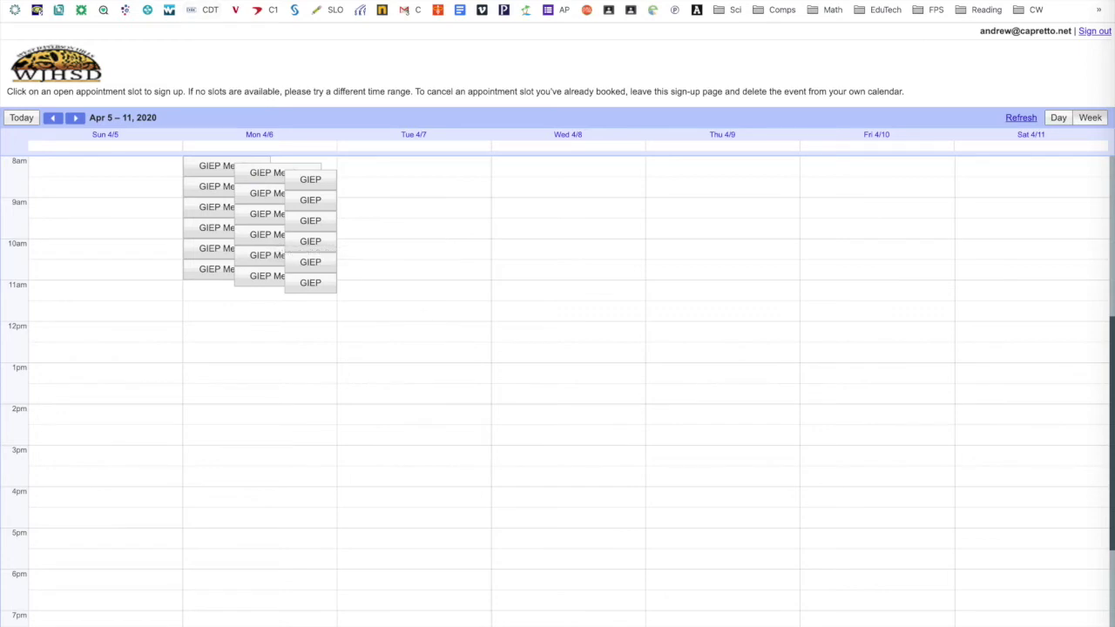
Return to the calendar, review the April 6 GIEP Meeting's details, and discard the unsaved April 8 appointment slots.
left_click(262, 1)
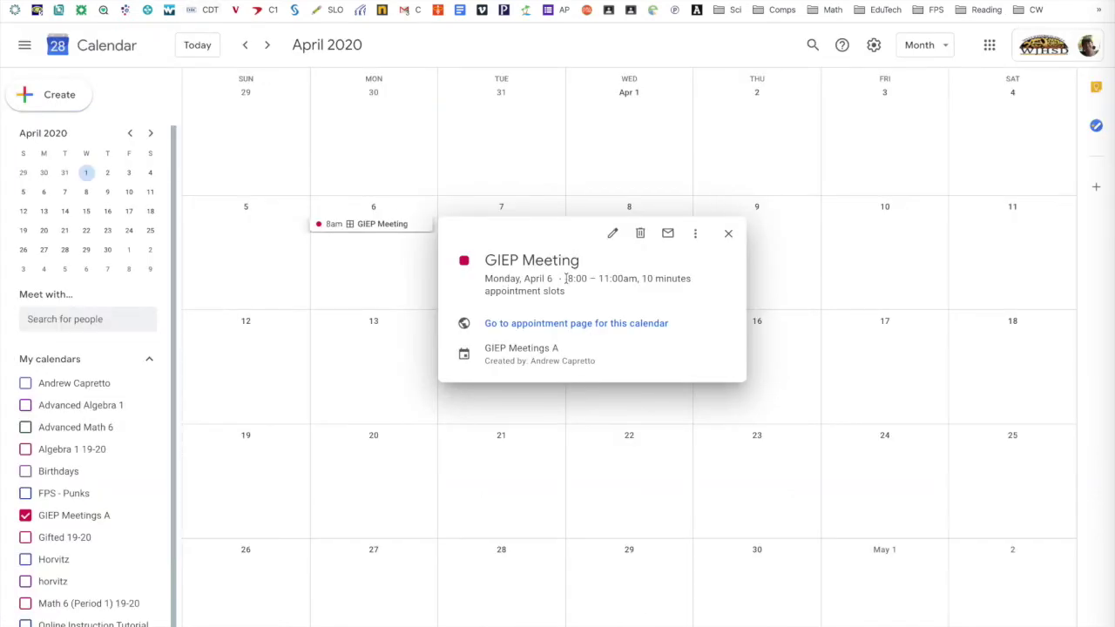
left_click(727, 234)
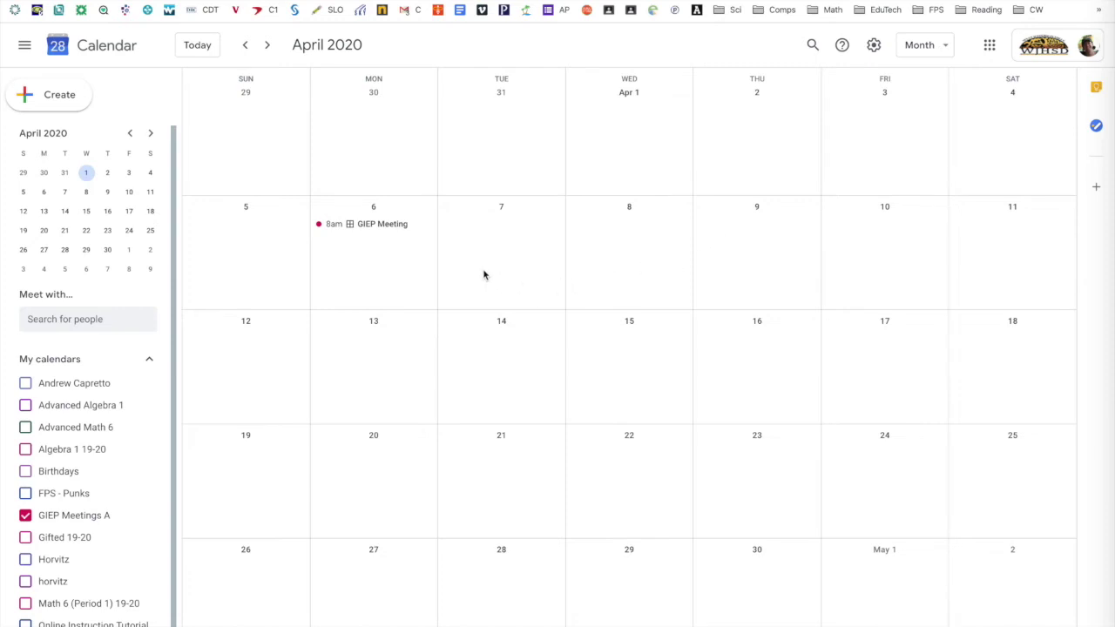
left_click(381, 226)
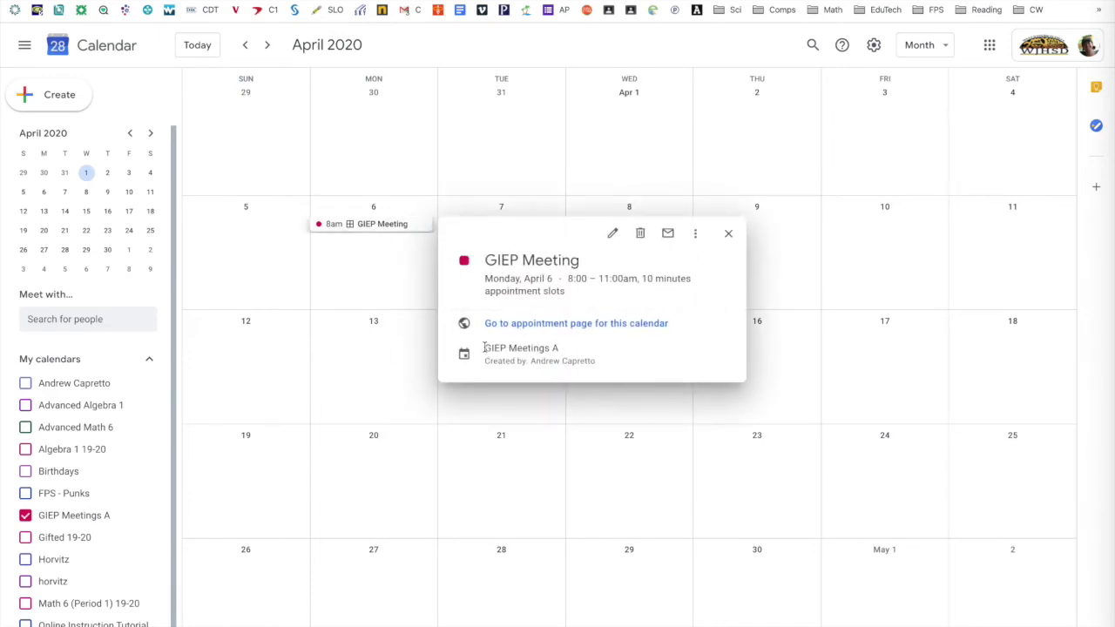
left_click(728, 233)
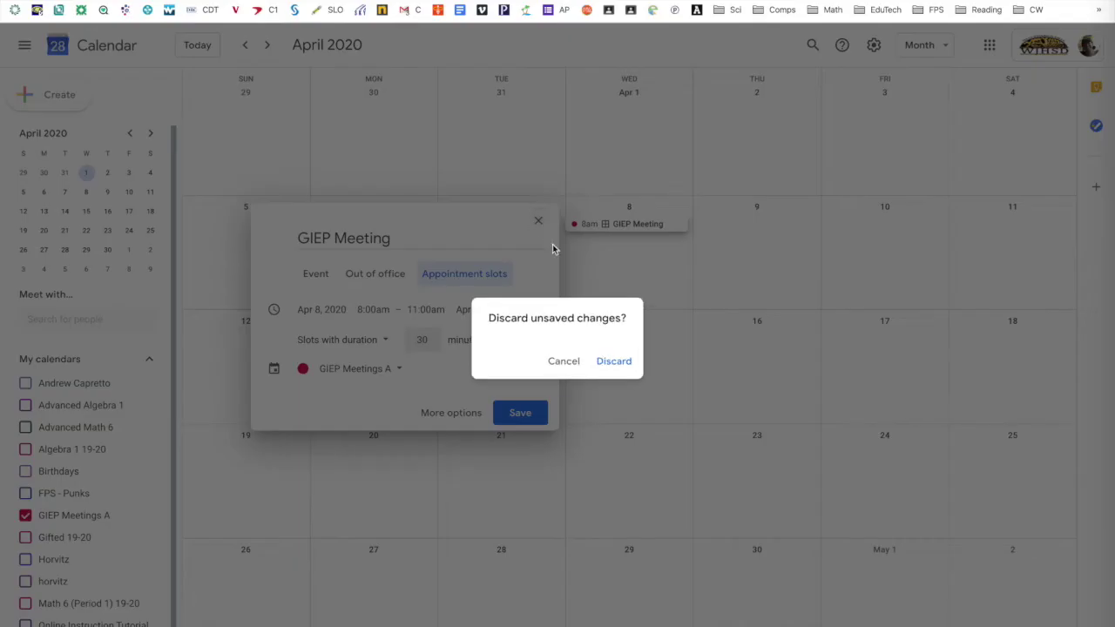
left_click(609, 362)
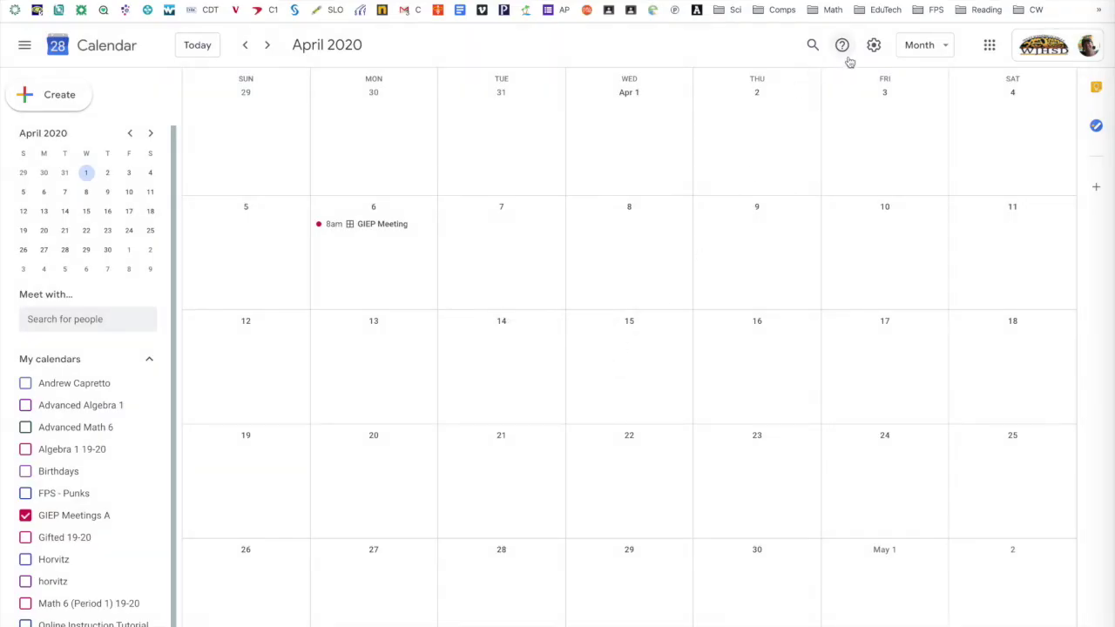
Create a new calendar named "GIEP Meeting B" and return to the April 2020 month view.
left_click(873, 48)
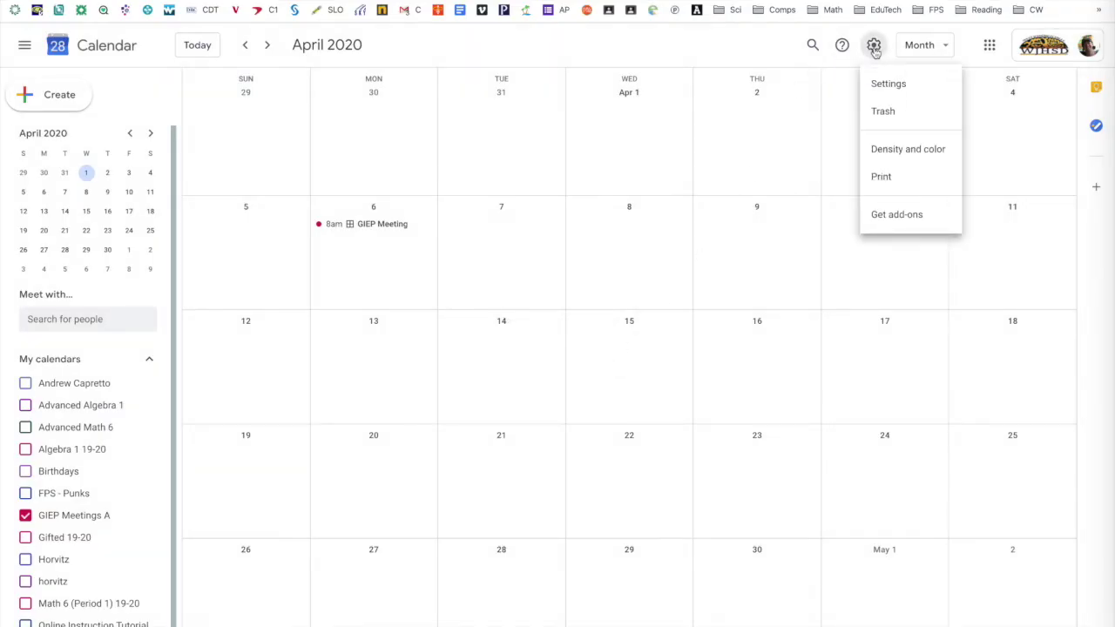
left_click(885, 85)
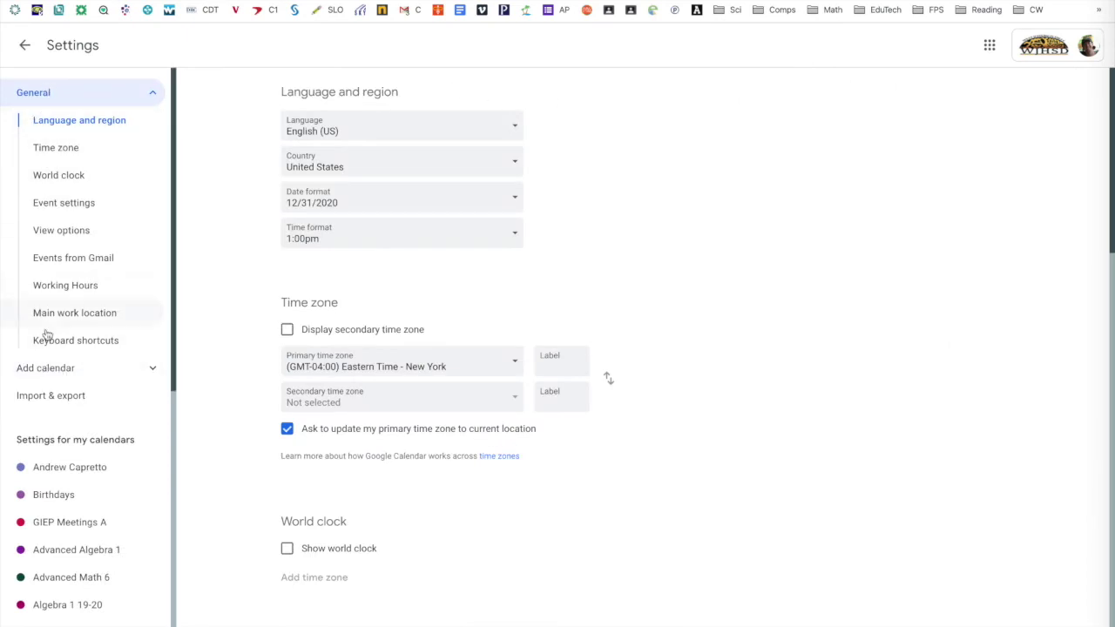
left_click(54, 372)
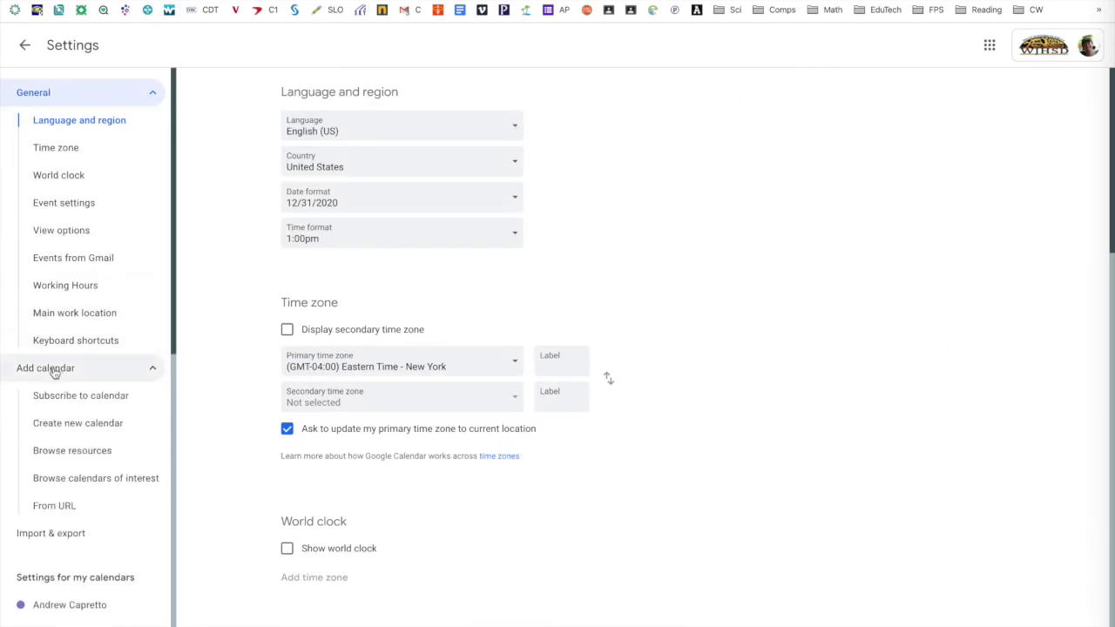
left_click(63, 422)
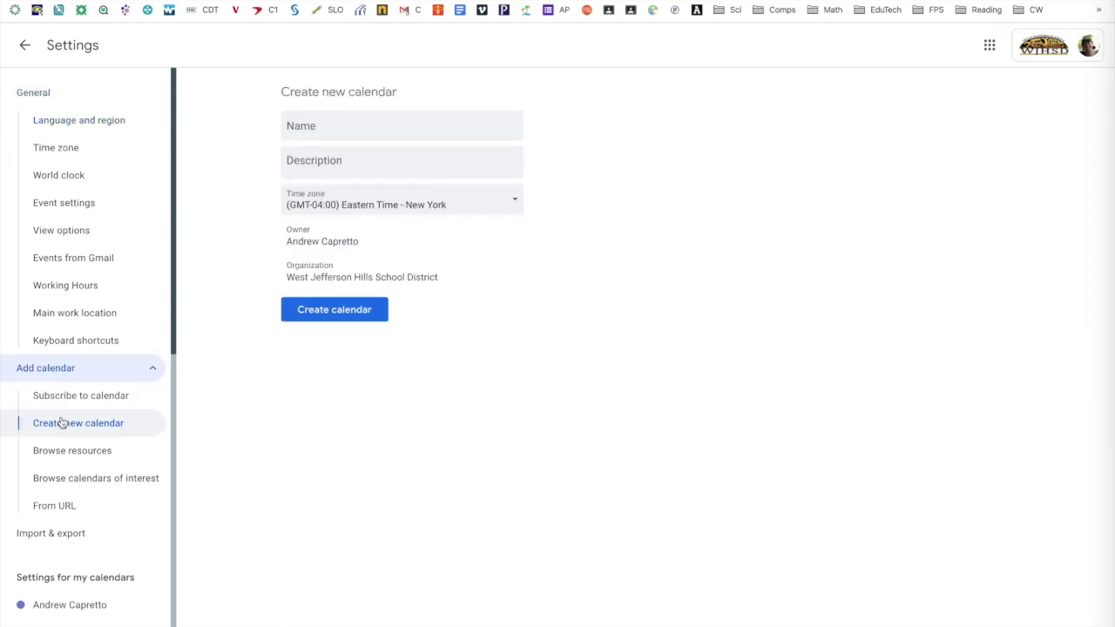
type("GIE")
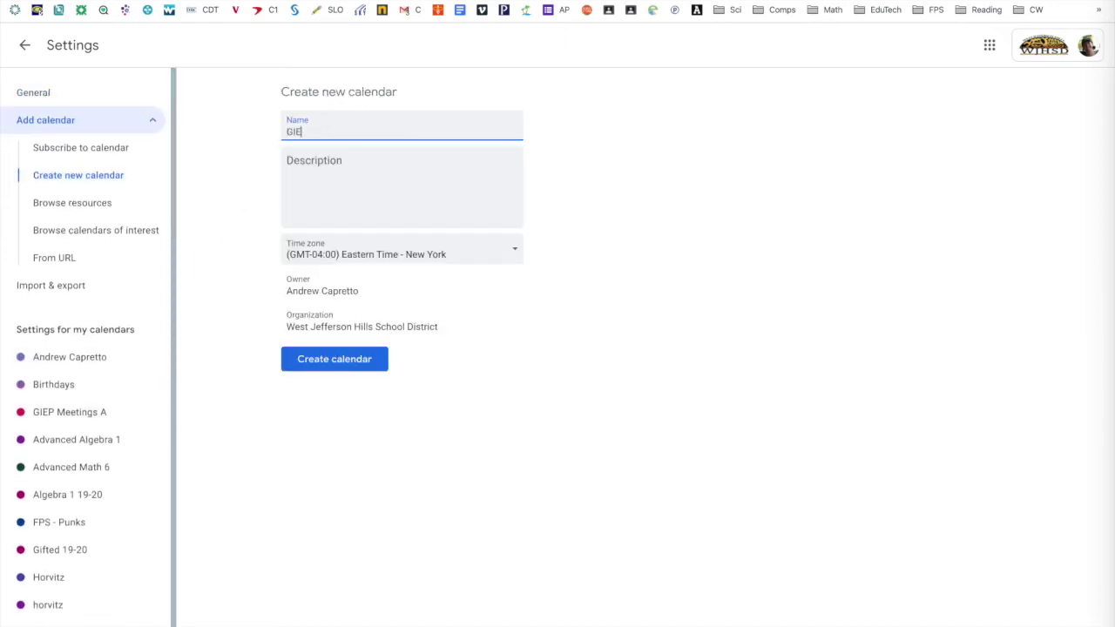
type("P Meeting B")
left_click(351, 364)
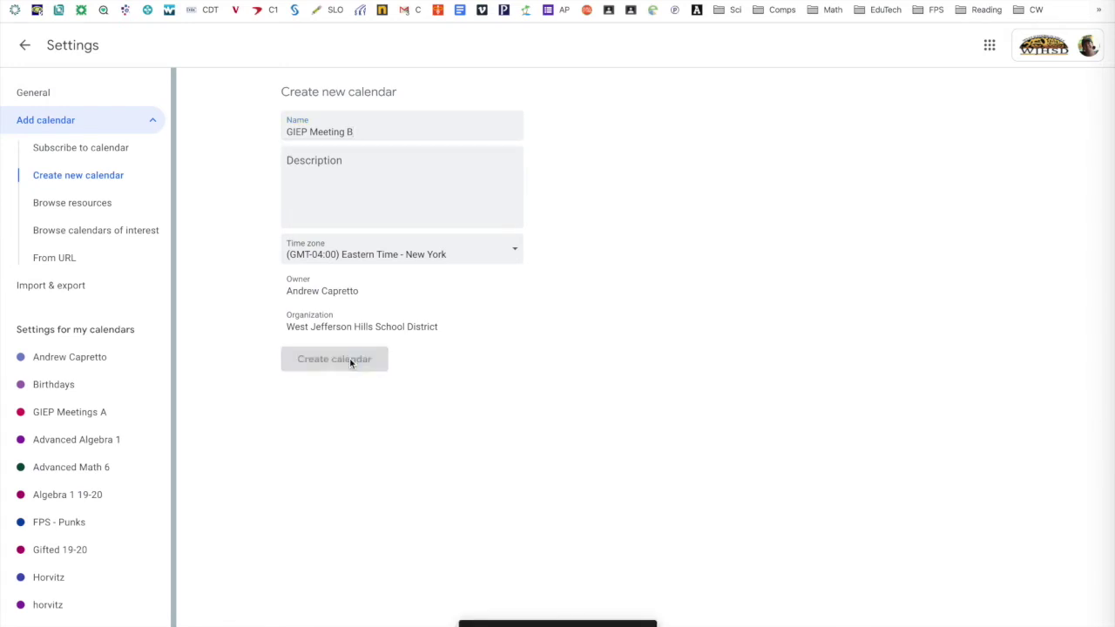
left_click(26, 49)
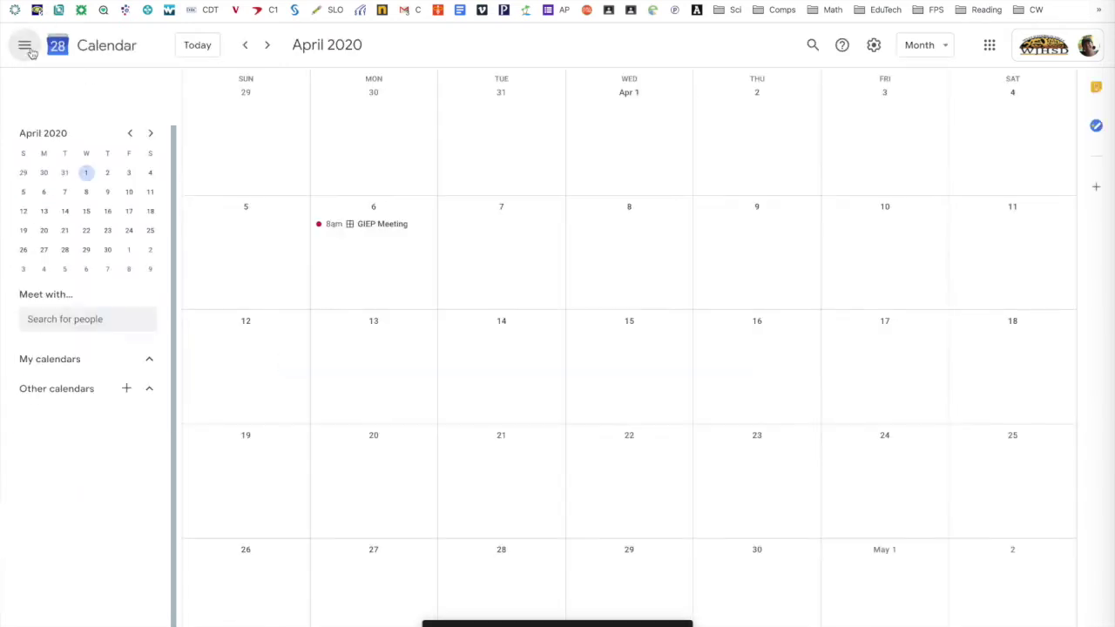
Start an appointment slots entry titled "GIEP Meeting" on April 8, 2020 in the GIEP Meeting B calendar.
left_click(641, 248)
type("GIEPM")
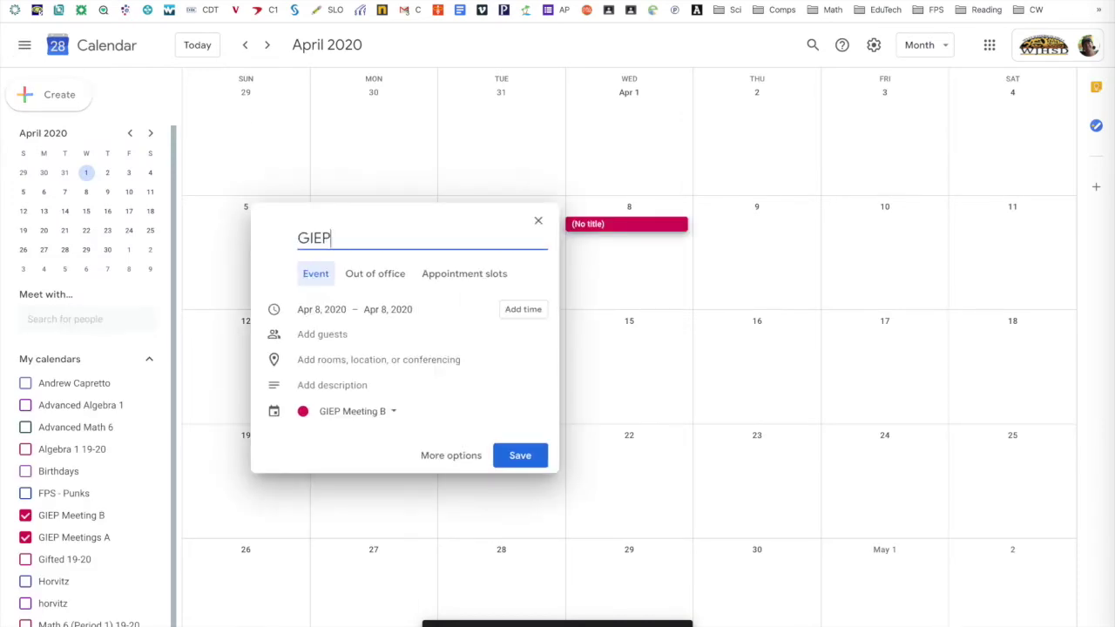
key("BackSpace")
type("Meetings")
key("BackSpace")
type("s")
key("BackSpace")
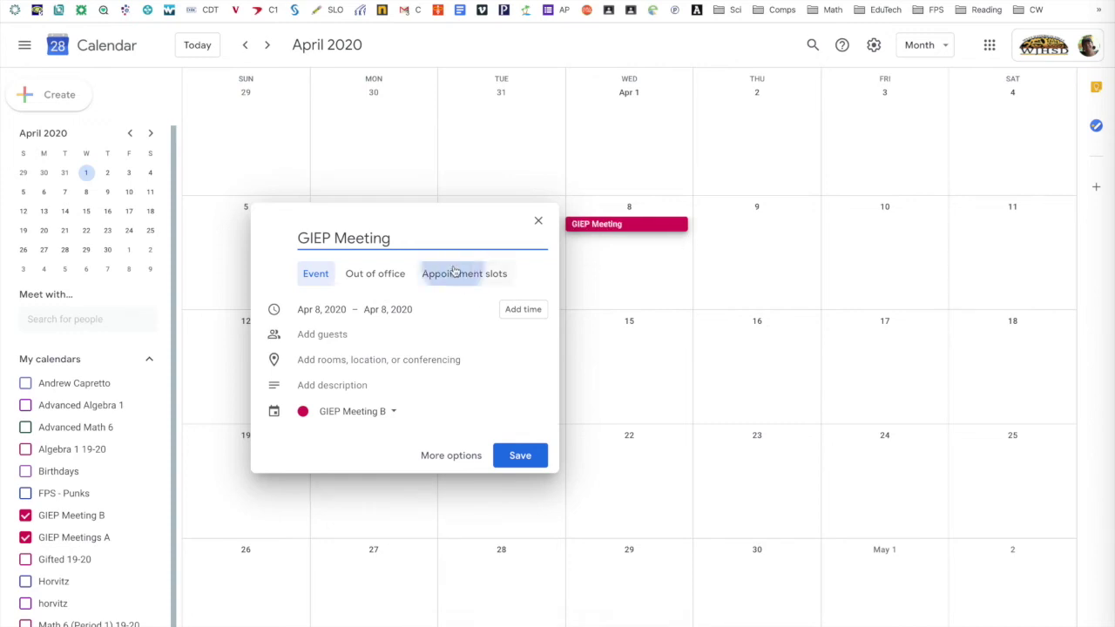
left_click(456, 273)
Set the April 8 GIEP Meeting block to run from 8:00am to 11:00am, ending on April 8, 2020.
left_click(362, 305)
type("8a")
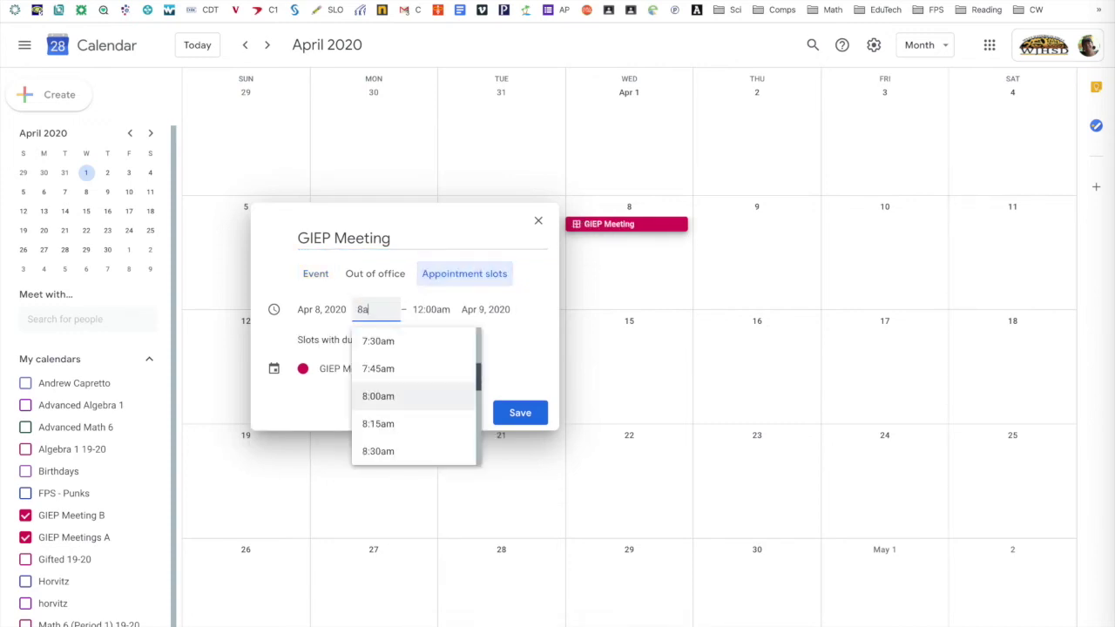
key("Tab")
type("aam")
key("BackSpace")
key("BackSpace")
key("BackSpace")
type("11")
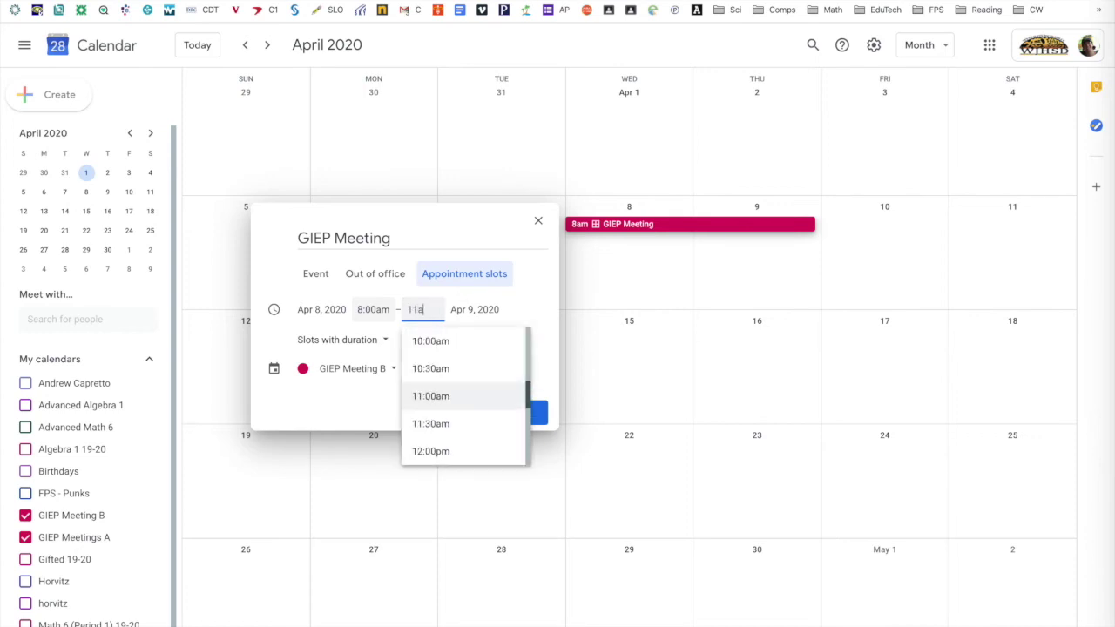
key("Tab")
key("Up")
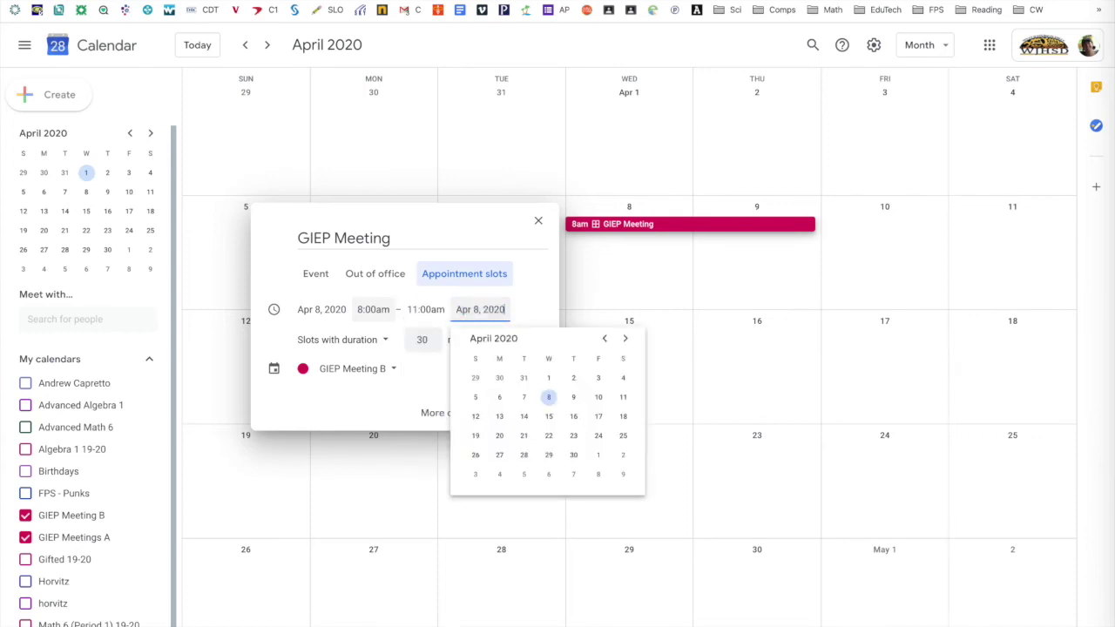
left_click(548, 397)
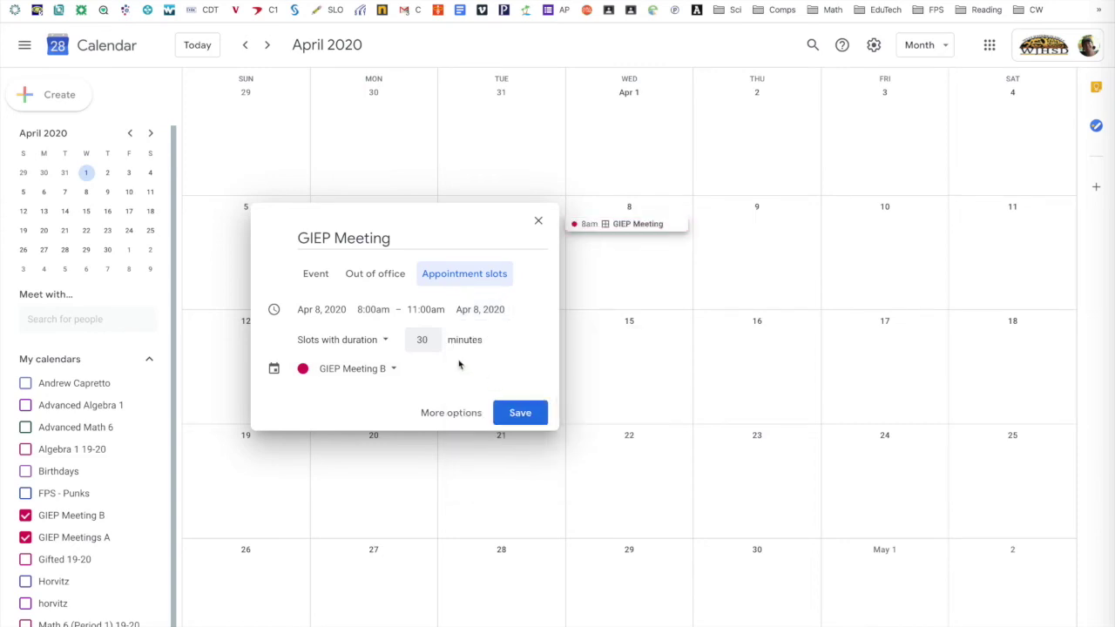
Assign the April 8 8:00am–11:00am GIEP Meeting slots to the GIEP Meeting B calendar and save them.
left_click(395, 370)
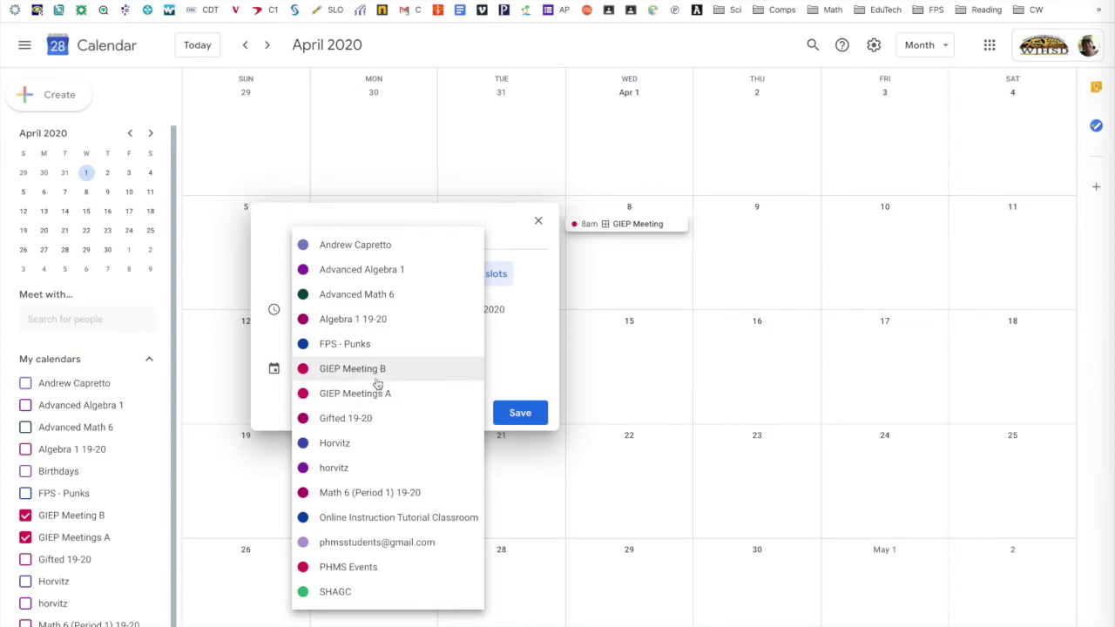
left_click(380, 371)
left_click(523, 413)
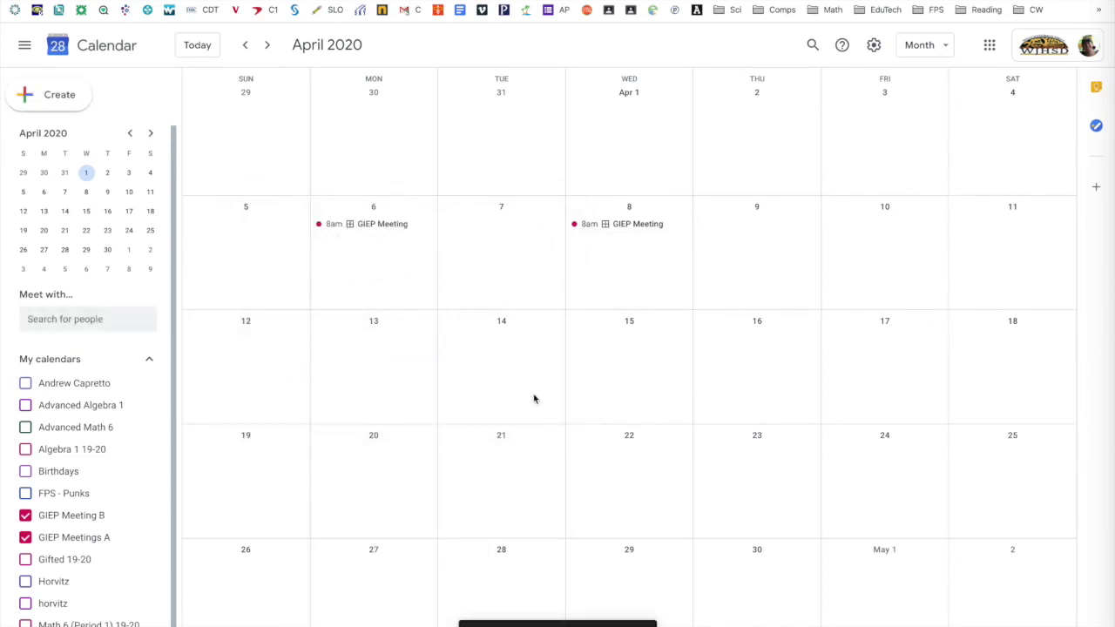
Review the GIEP Meeting B appointment page for the available April 8 slots, then return to the month view.
left_click(607, 226)
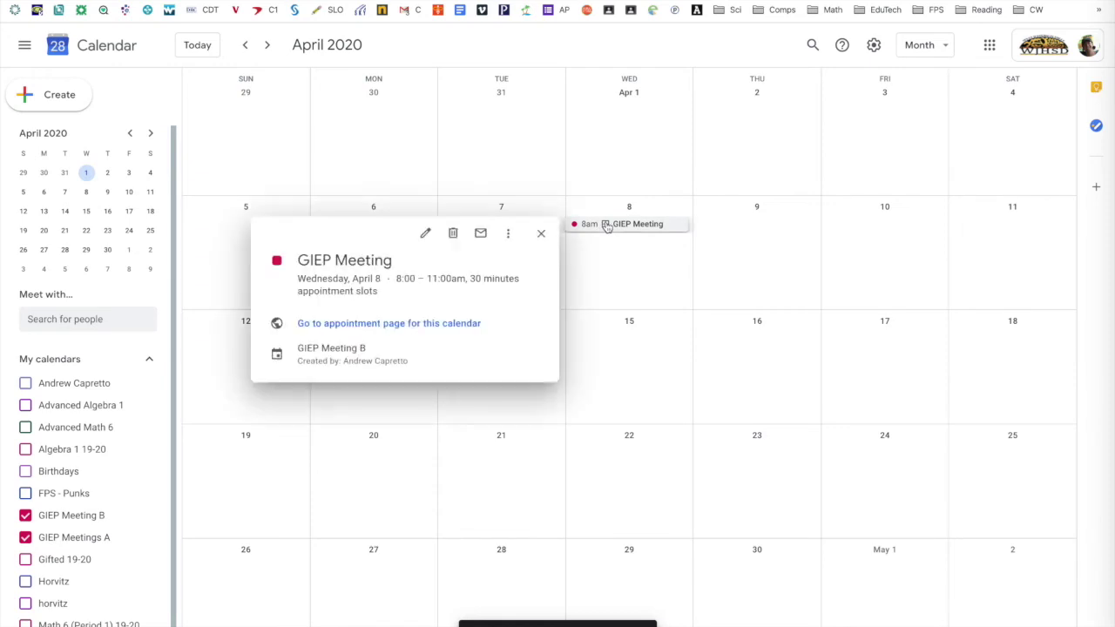
left_click(379, 323)
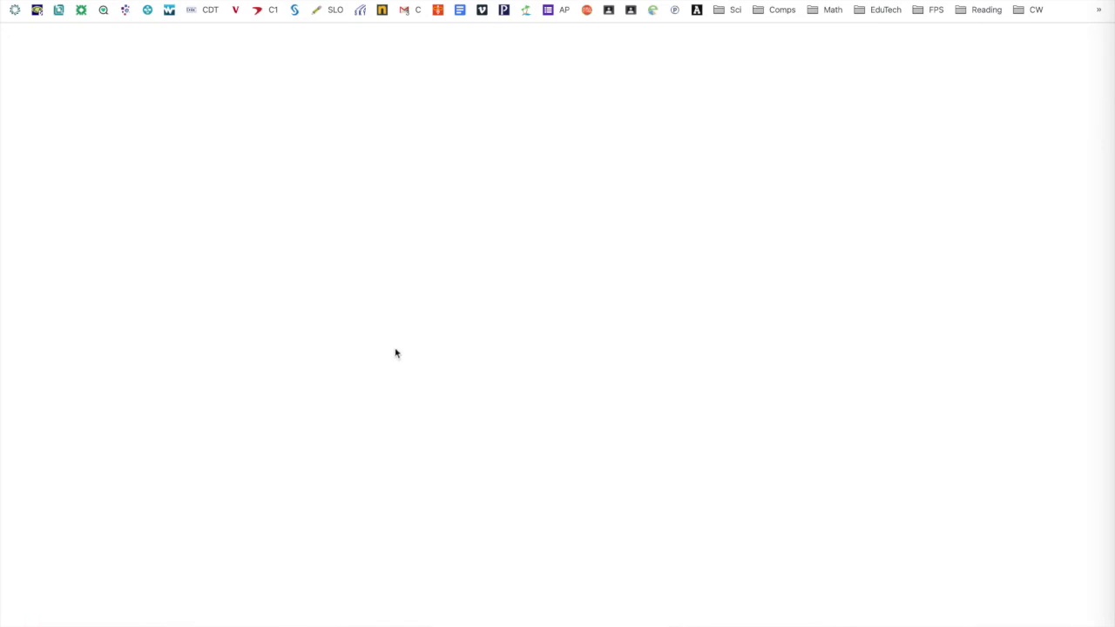
left_click(531, 416)
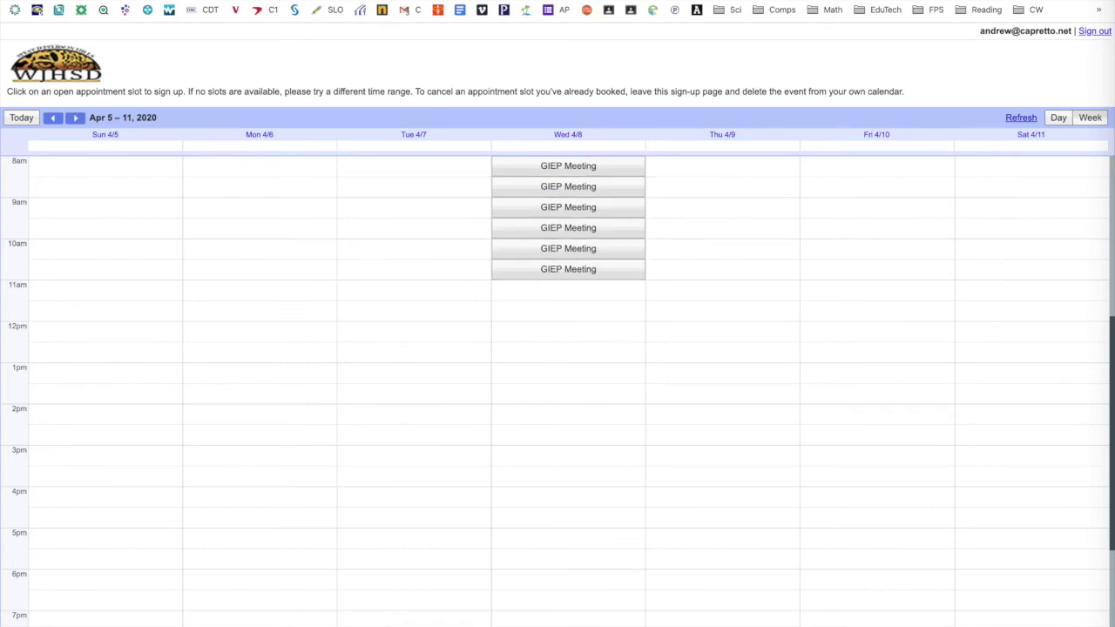
key("super+w")
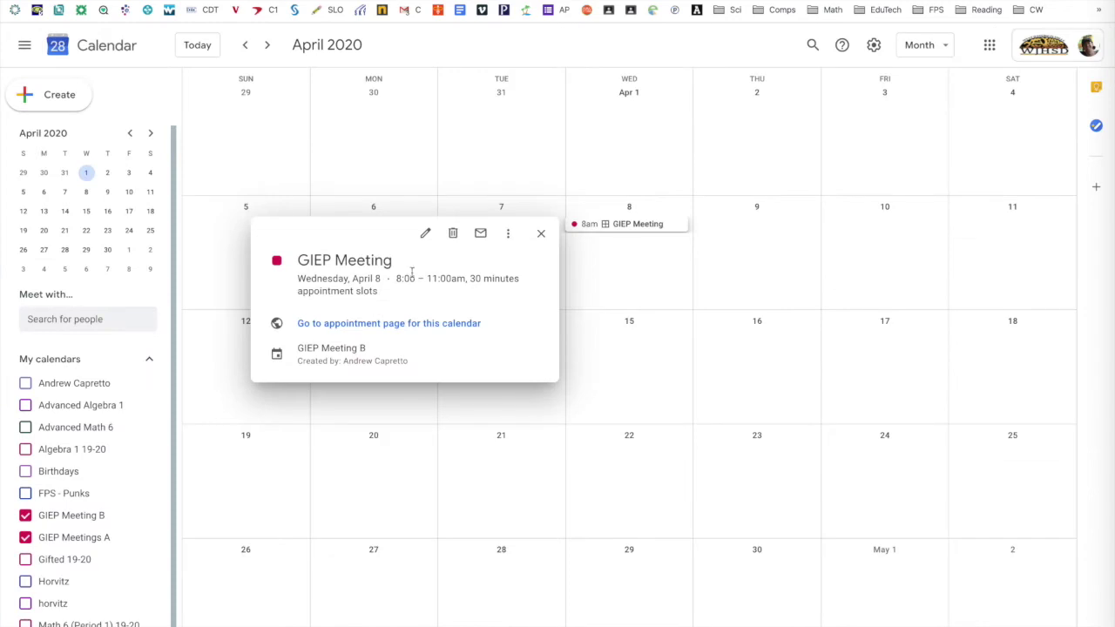
left_click(541, 233)
Start a second appointment slots entry titled "GIEP Meeting" on April 8, 2020.
left_click(639, 268)
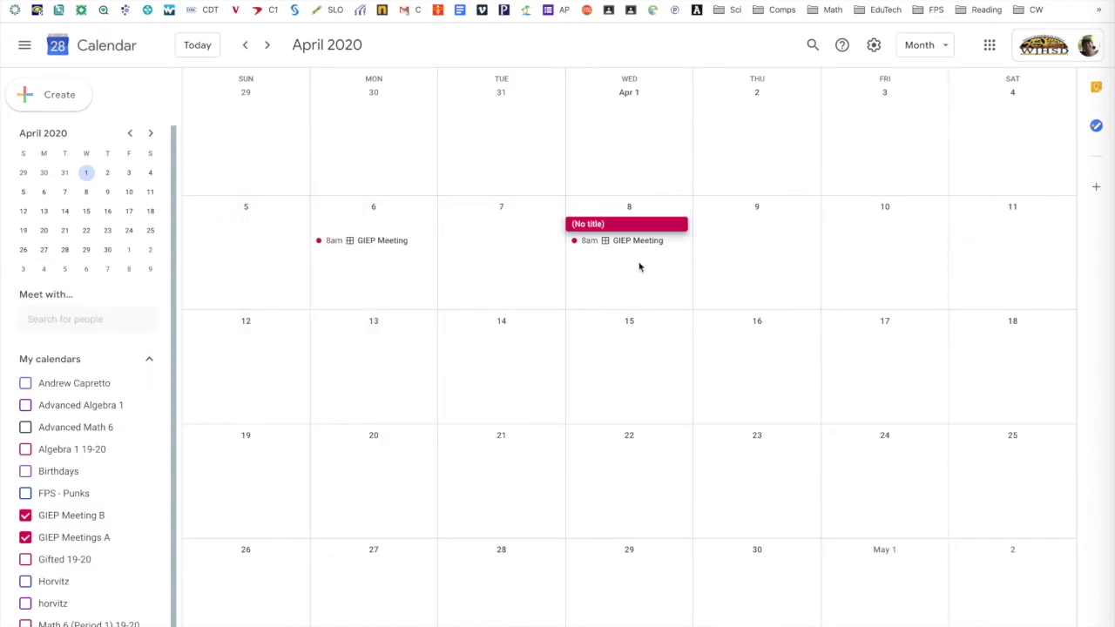
type("GIE")
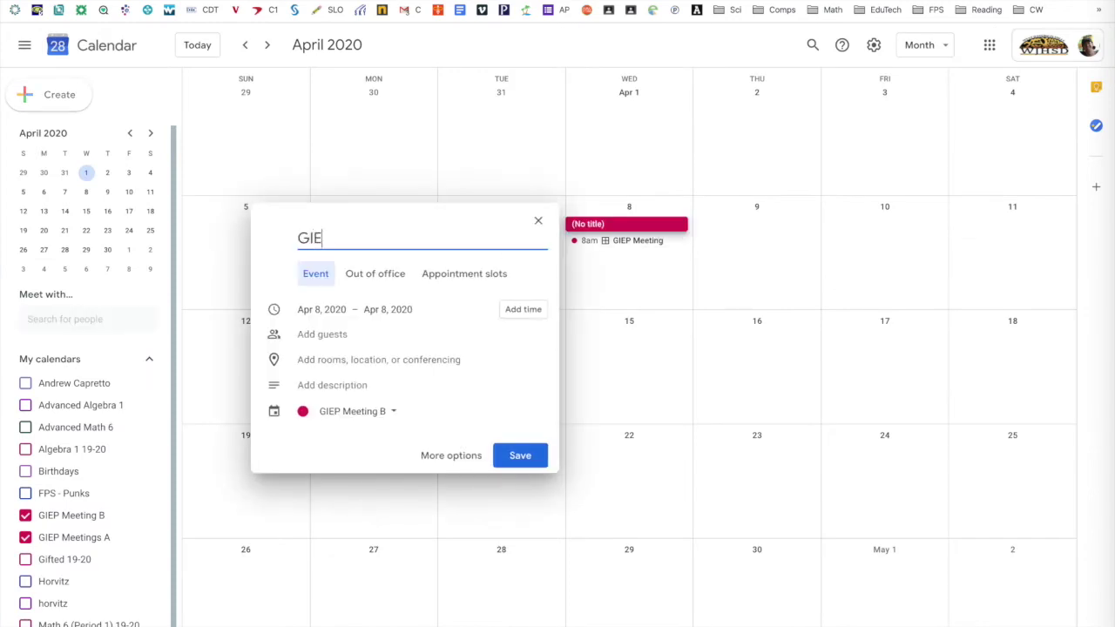
type("P Meeting")
left_click(471, 277)
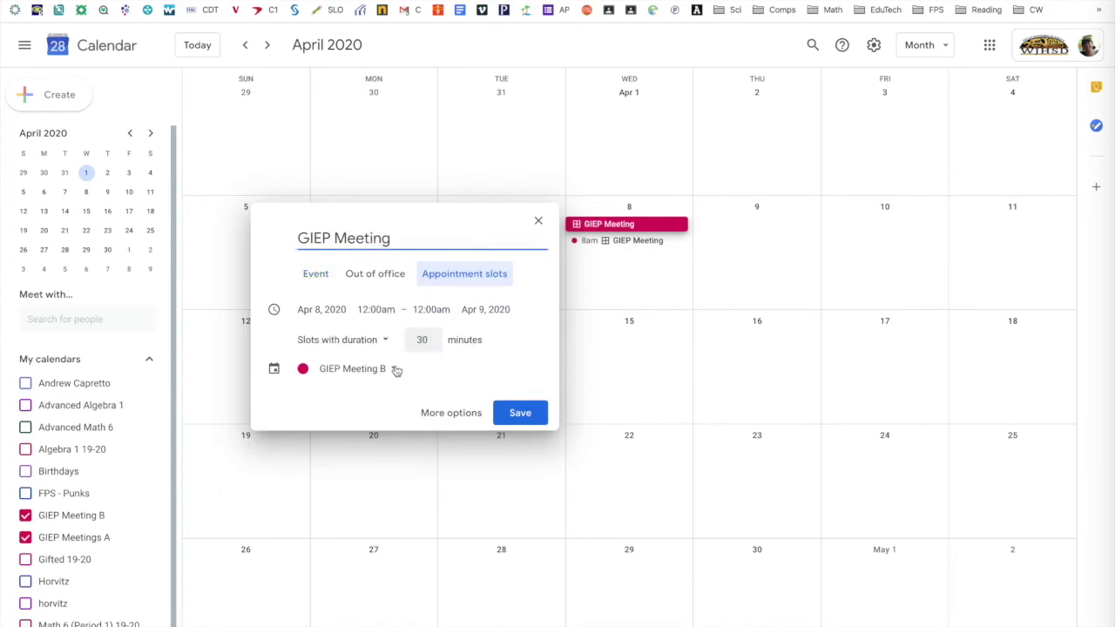
Set the second April 8 GIEP Meeting block to run from 1:00pm to 3:00pm, ending on April 8, 2020, and save it.
left_click(366, 308)
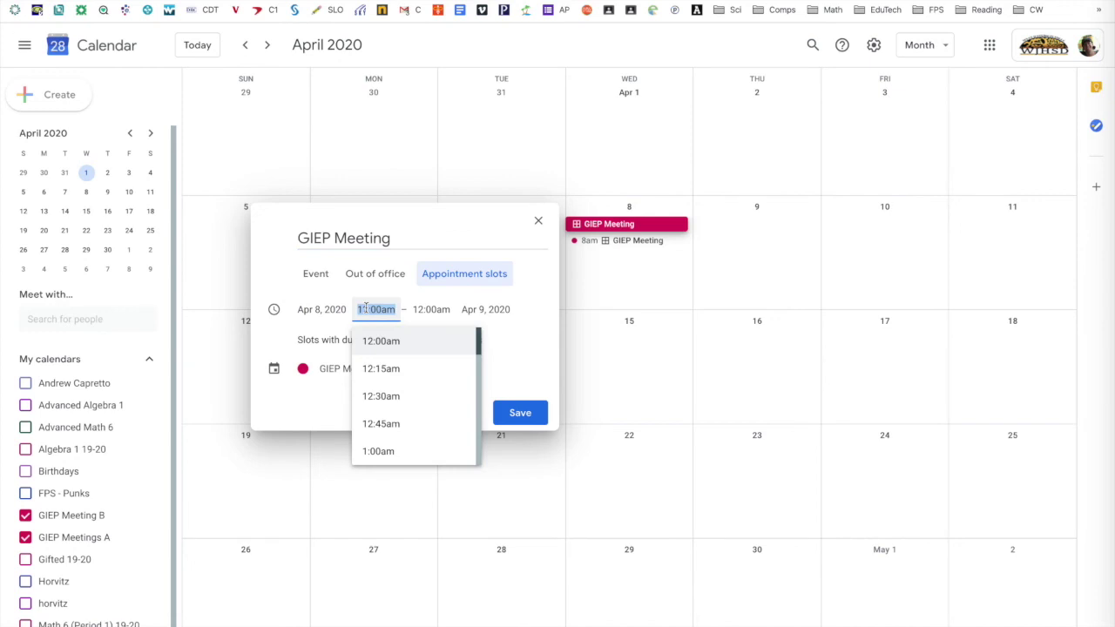
type("1:00pm")
key("Tab")
type("3:00pm")
key("Tab")
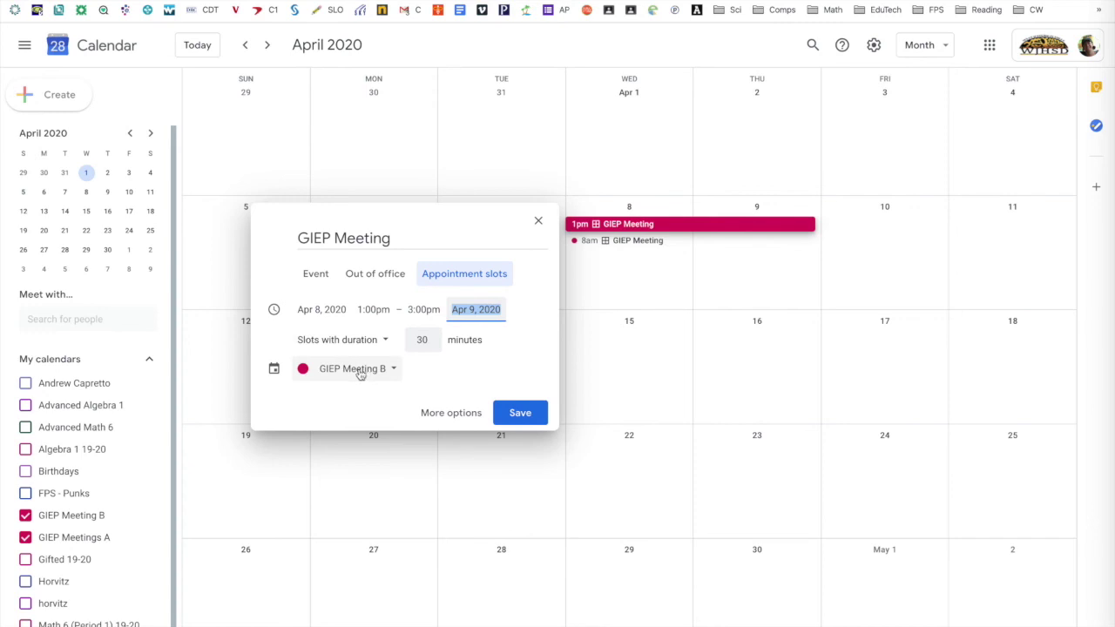
left_click(464, 310)
left_click(544, 397)
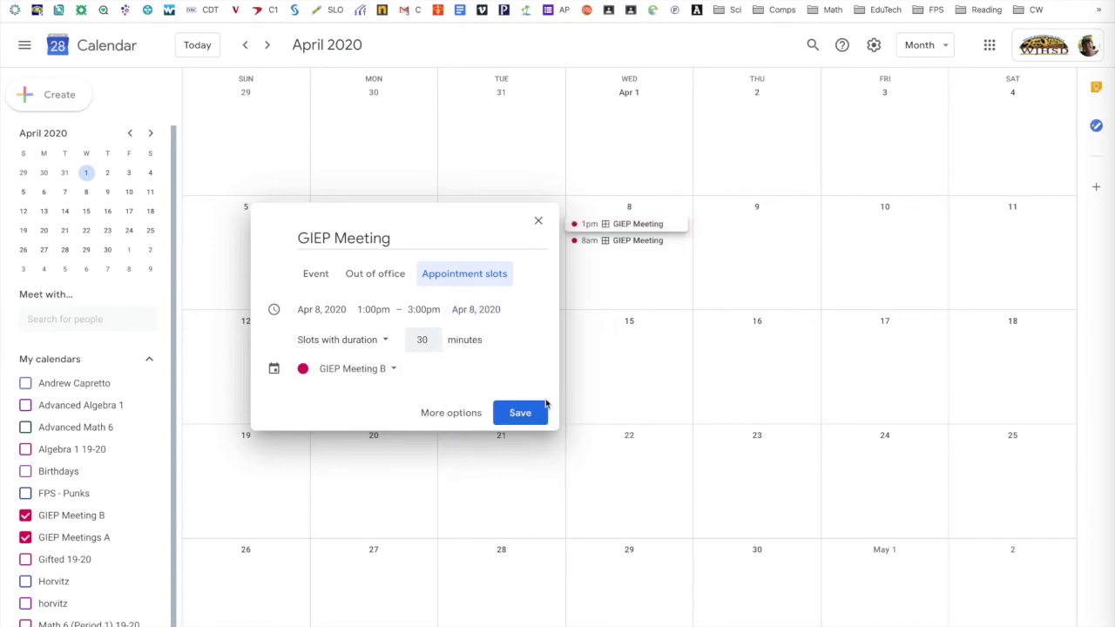
left_click(517, 413)
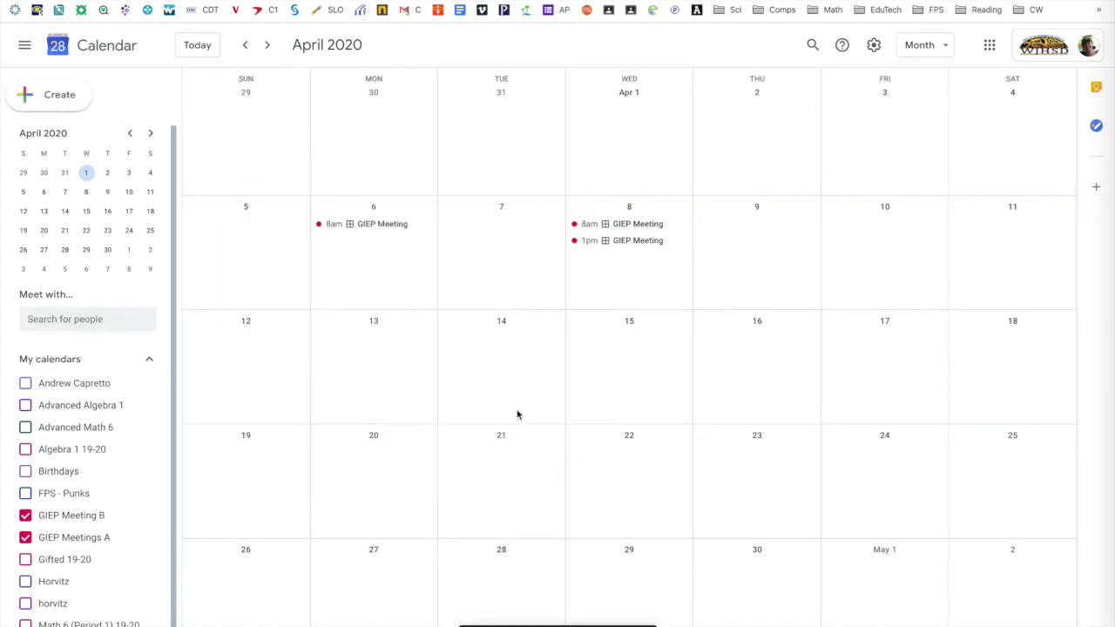
Check the appointment page from the 1pm April 8 GIEP Meeting, then return to the calendar and close the event's details.
left_click(625, 241)
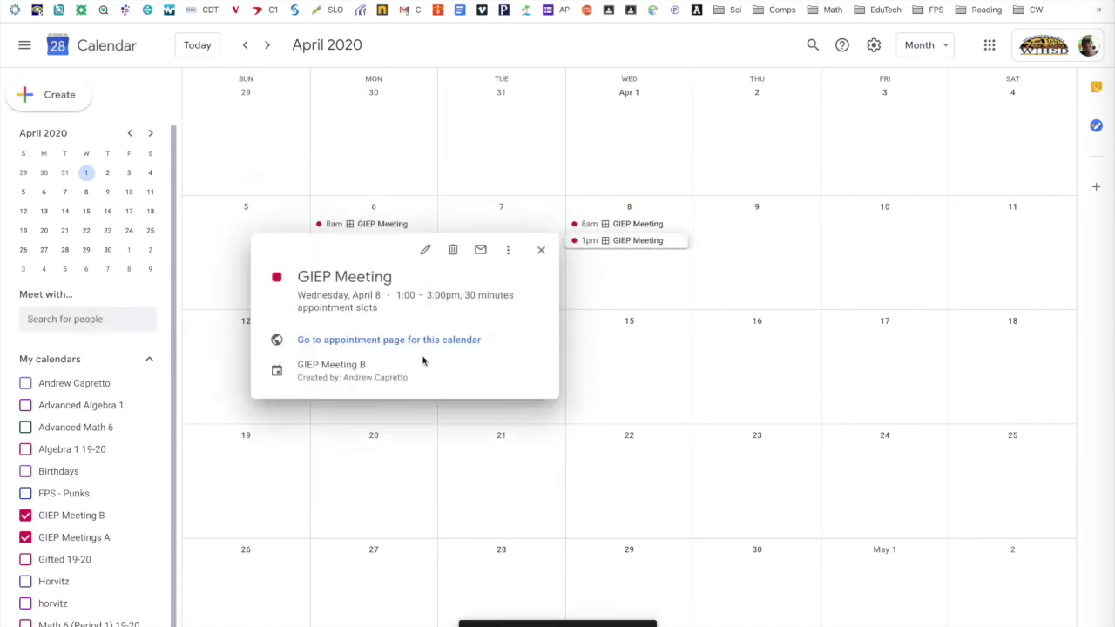
left_click(384, 339)
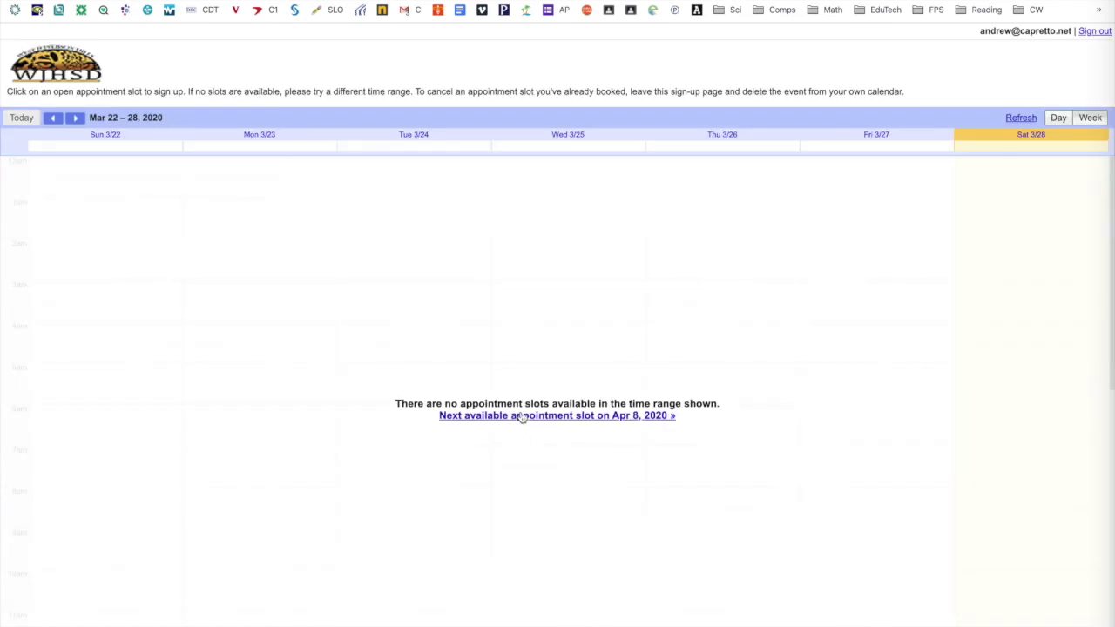
left_click(520, 417)
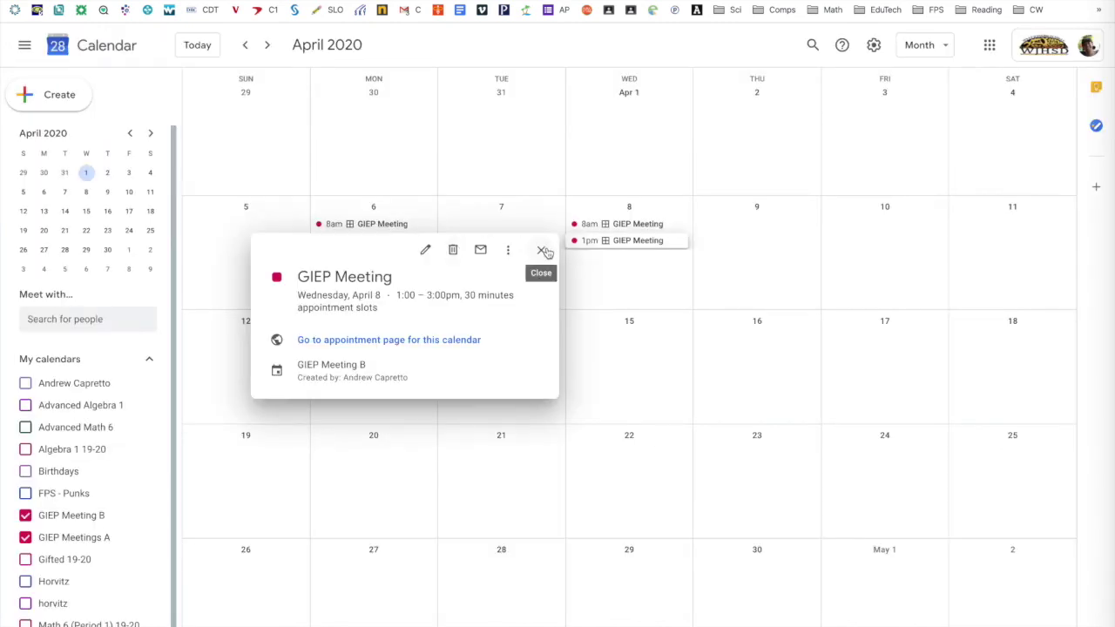
left_click(545, 250)
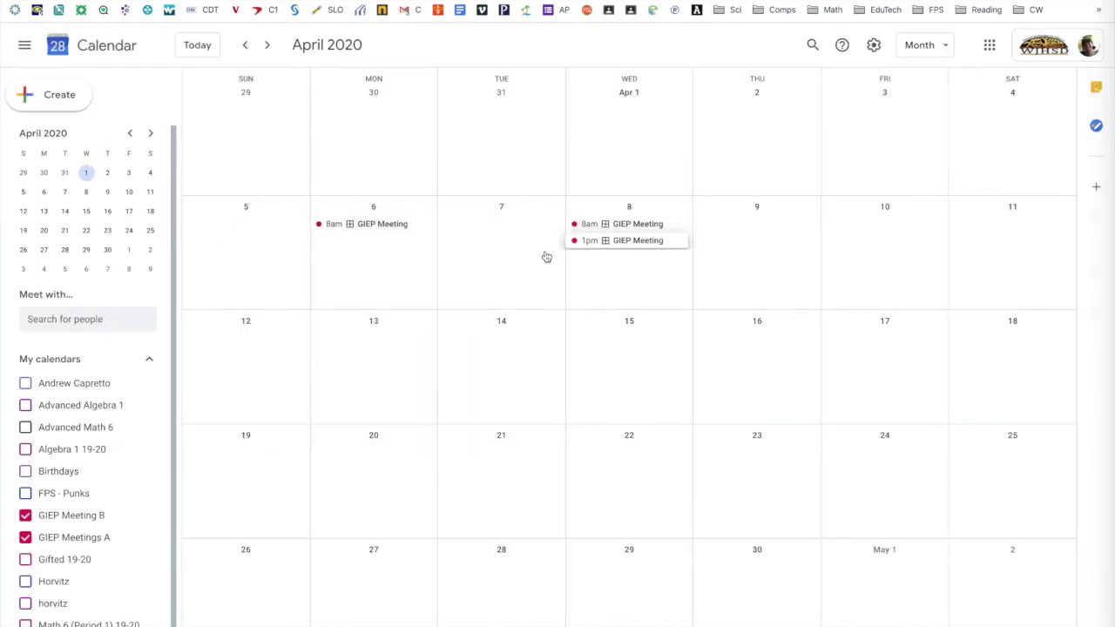
Open the 1pm April 8 GIEP Meeting for editing, look at its guest suggestions, and save the event without adding guests.
left_click(596, 242)
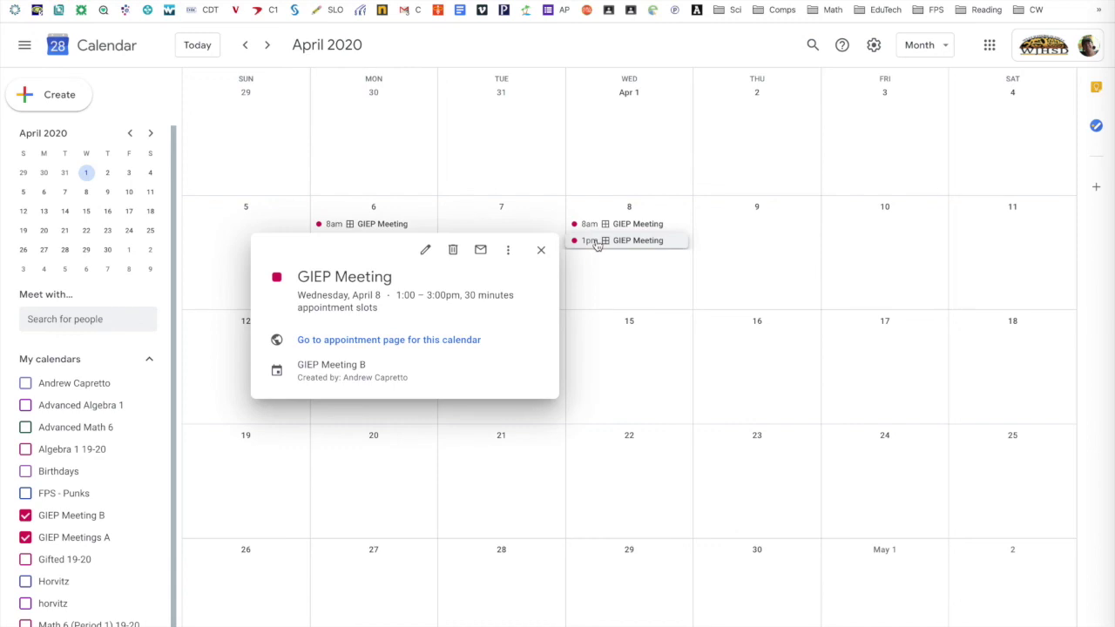
left_click(426, 252)
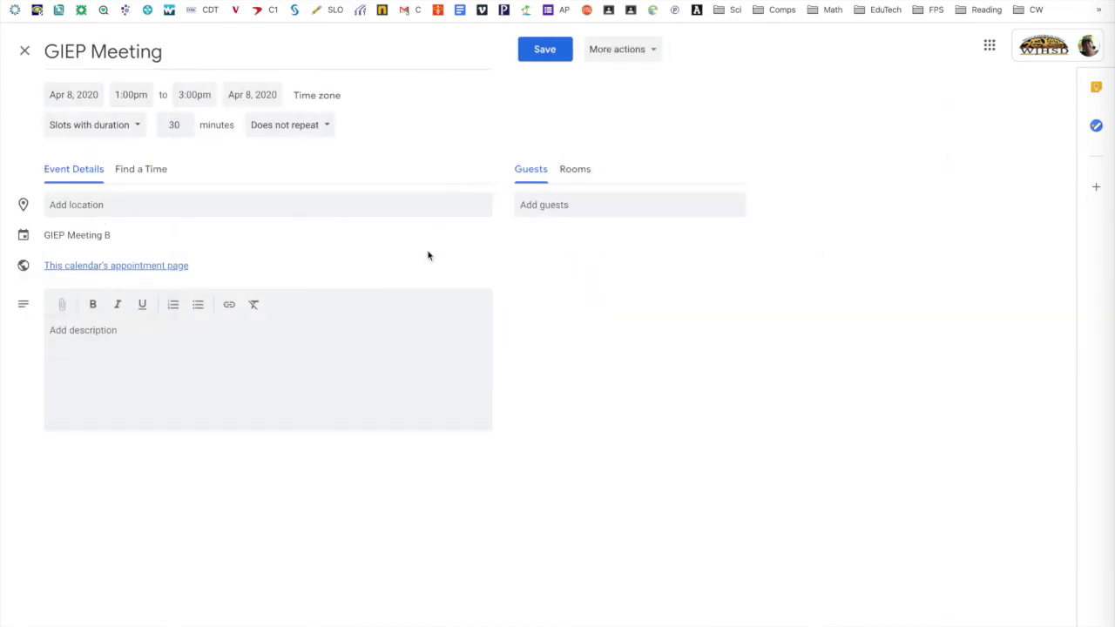
left_click(569, 206)
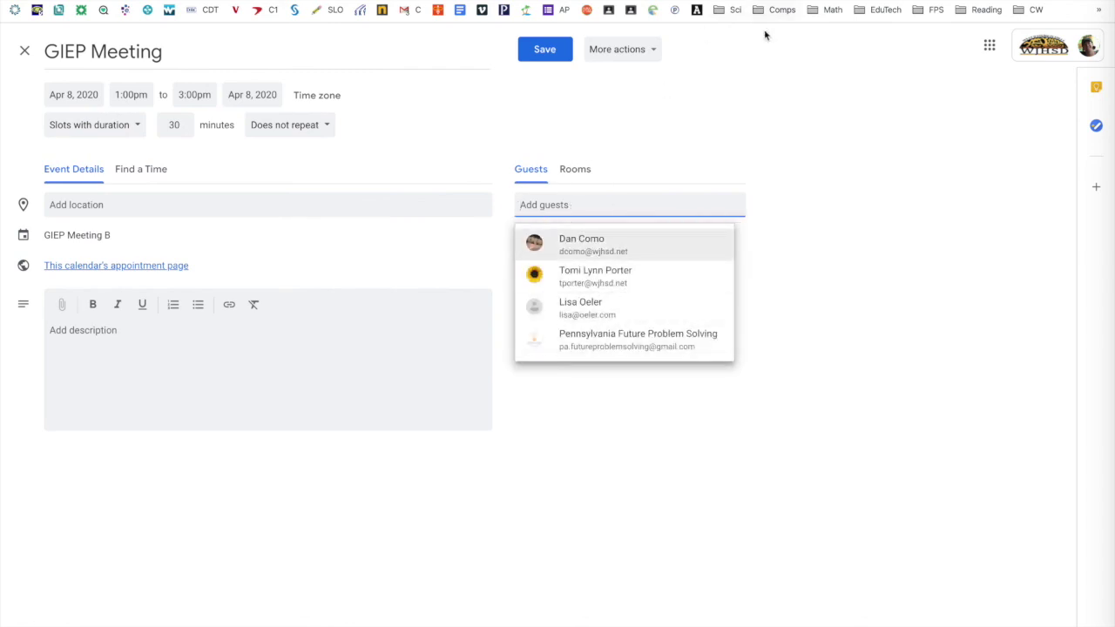
left_click(743, 127)
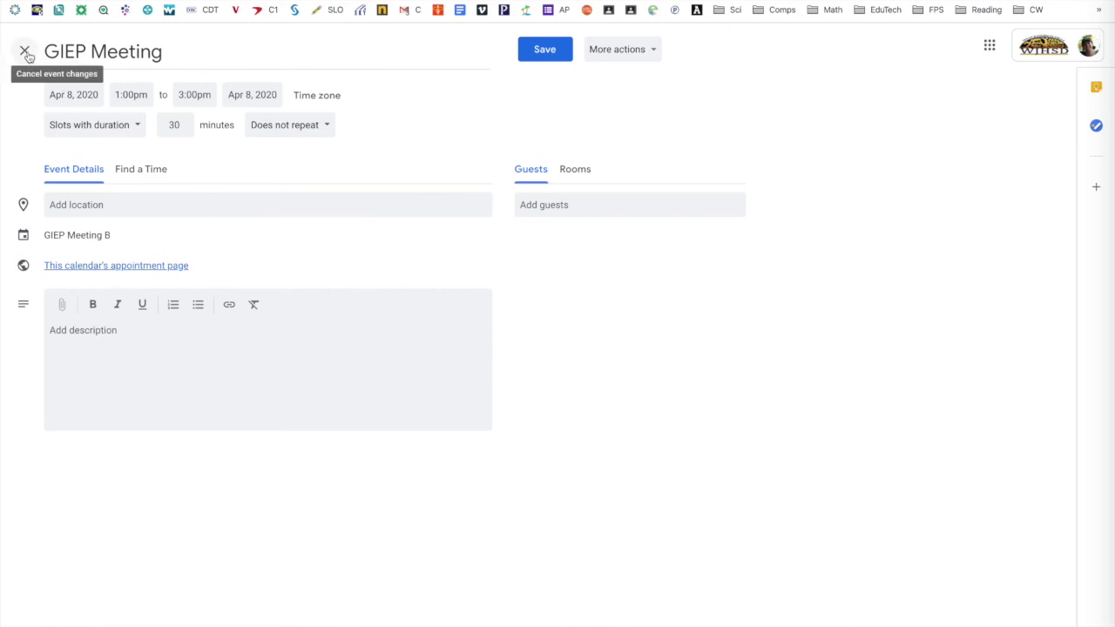
left_click(554, 58)
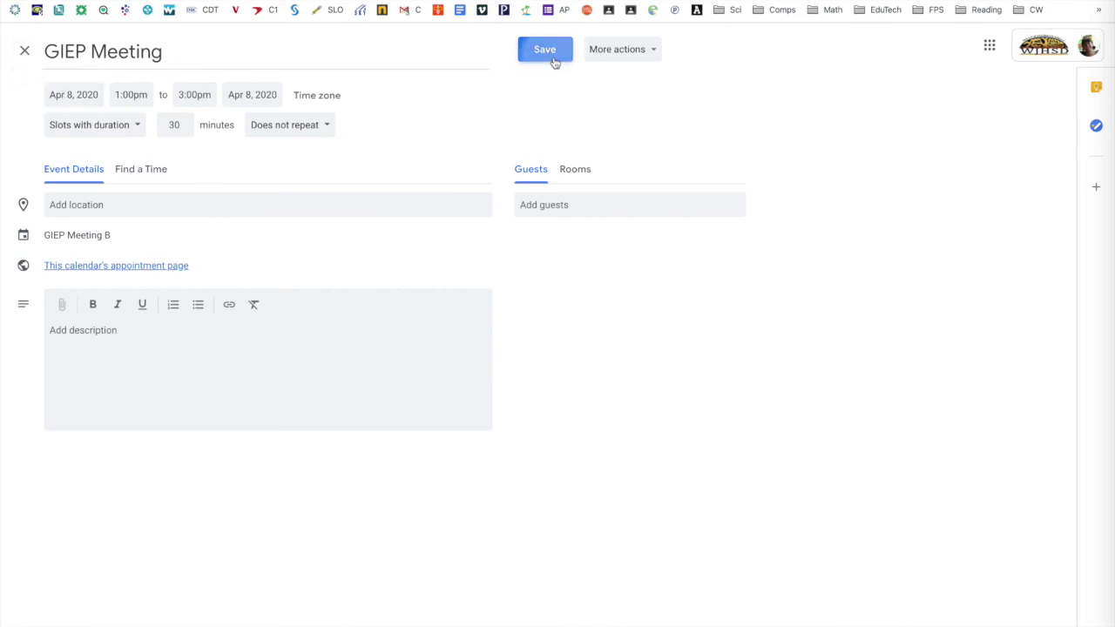